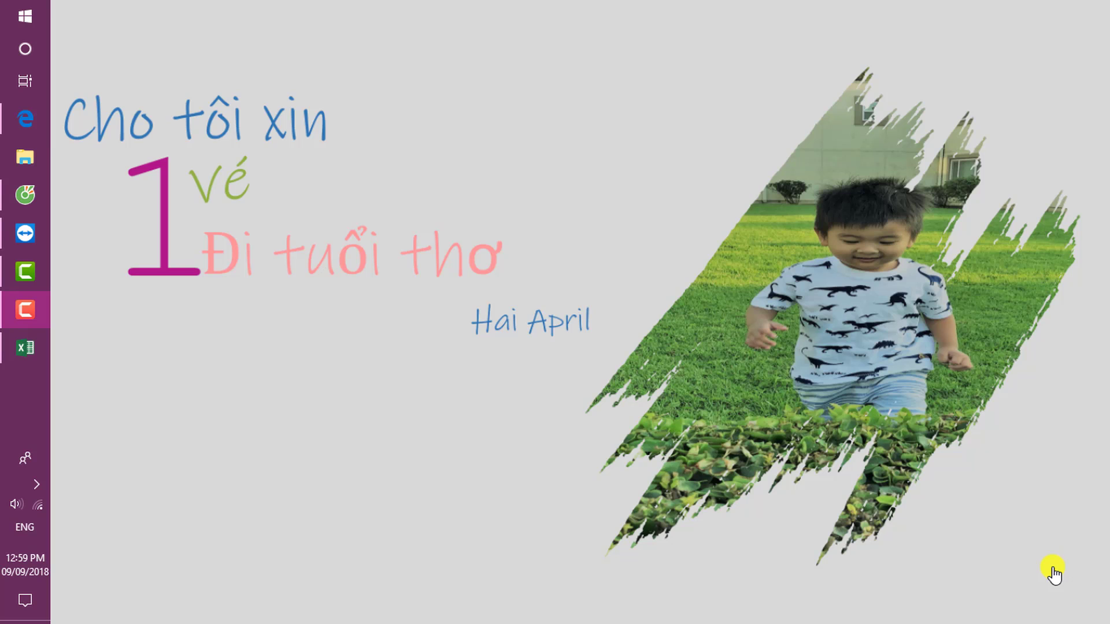
Convert C2:D4 into a table with headers and check D4's =COUNTIF($C$3:C4,C4) formula.
{"action": "left_click", "coordinate": [14, 355]}
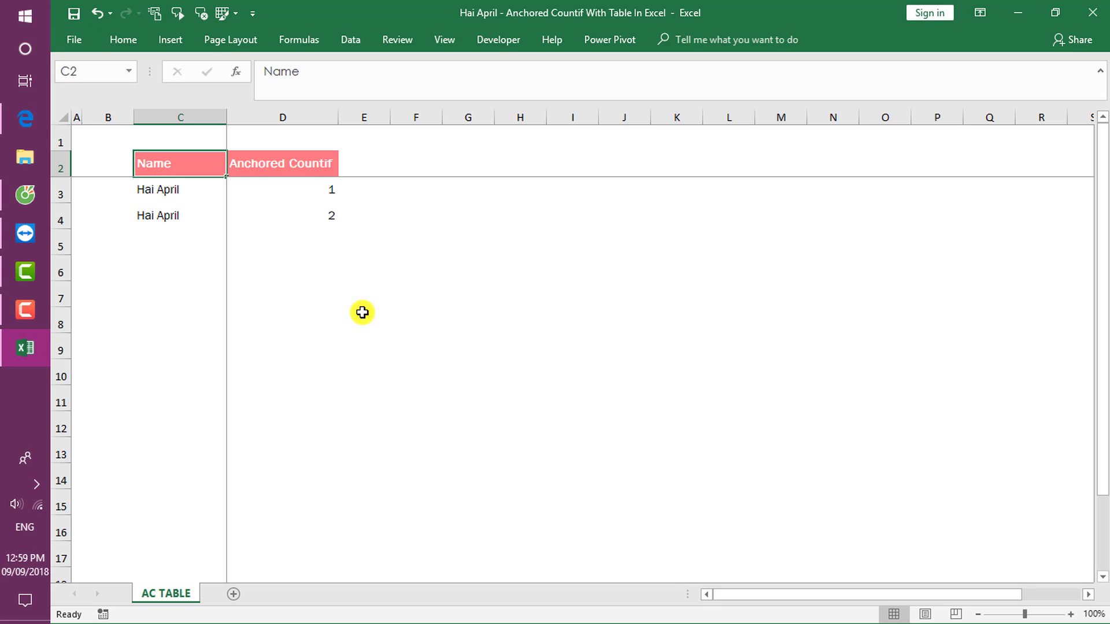
{"action": "left_click", "coordinate": [174, 215]}
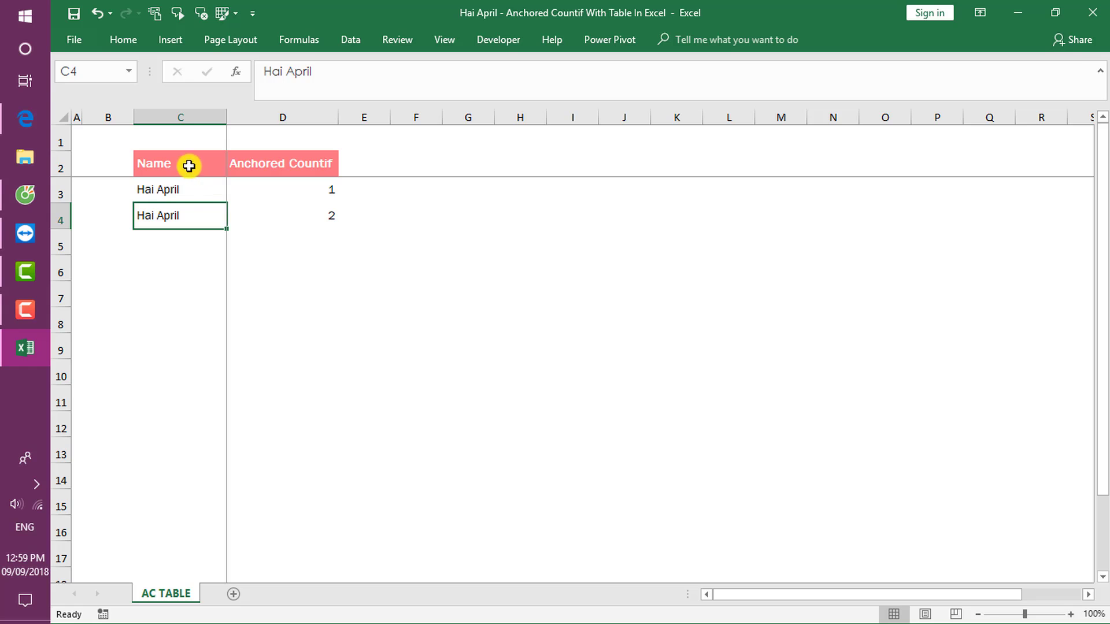
{"action": "mouse_move", "coordinate": [189, 163]}
{"action": "left_mouse_down"}
{"action": "mouse_move", "coordinate": [293, 202]}
{"action": "mouse_move", "coordinate": [293, 216]}
{"action": "left_mouse_up"}
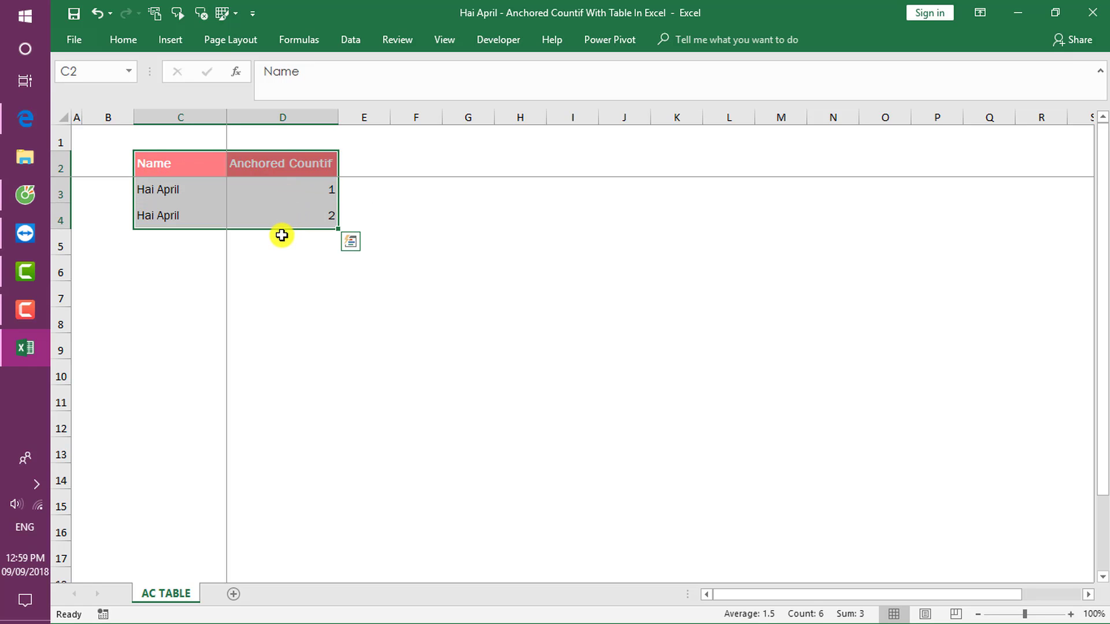
{"action": "key", "text": "ctrl+t"}
{"action": "key", "text": "Return"}
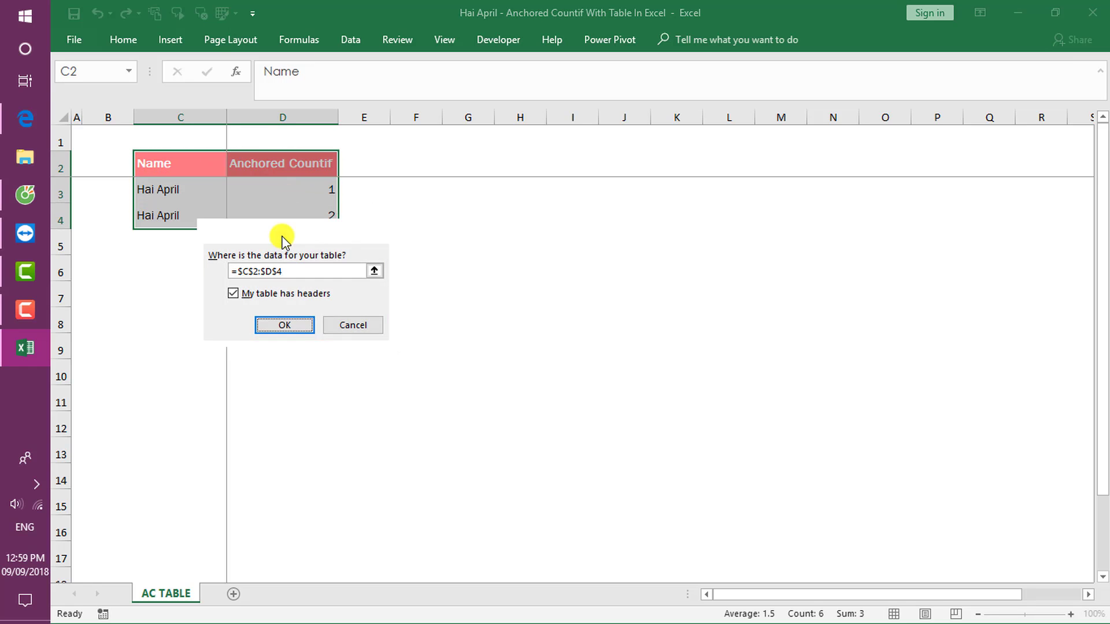
{"action": "left_click", "coordinate": [298, 211]}
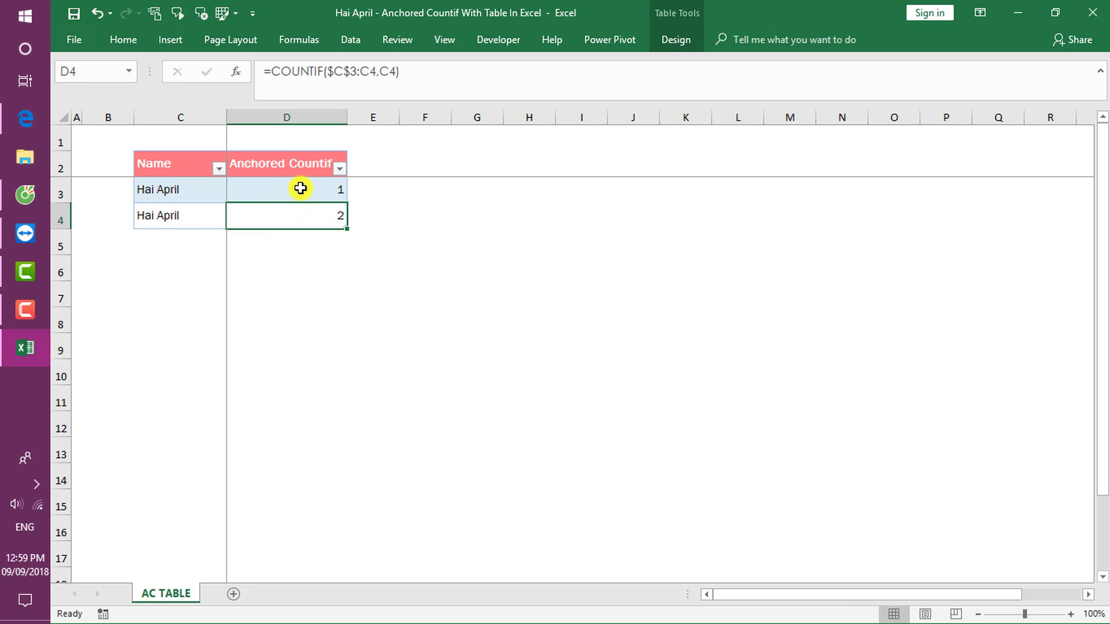
Copy the six spare names from V4:V9 and paste them into C5:C10, extending the table.
{"action": "left_click", "coordinate": [1013, 194]}
{"action": "key", "text": "Right"}
{"action": "key", "text": "Right"}
{"action": "key", "text": "Right"}
{"action": "key", "text": "Right"}
{"action": "key", "text": "Right"}
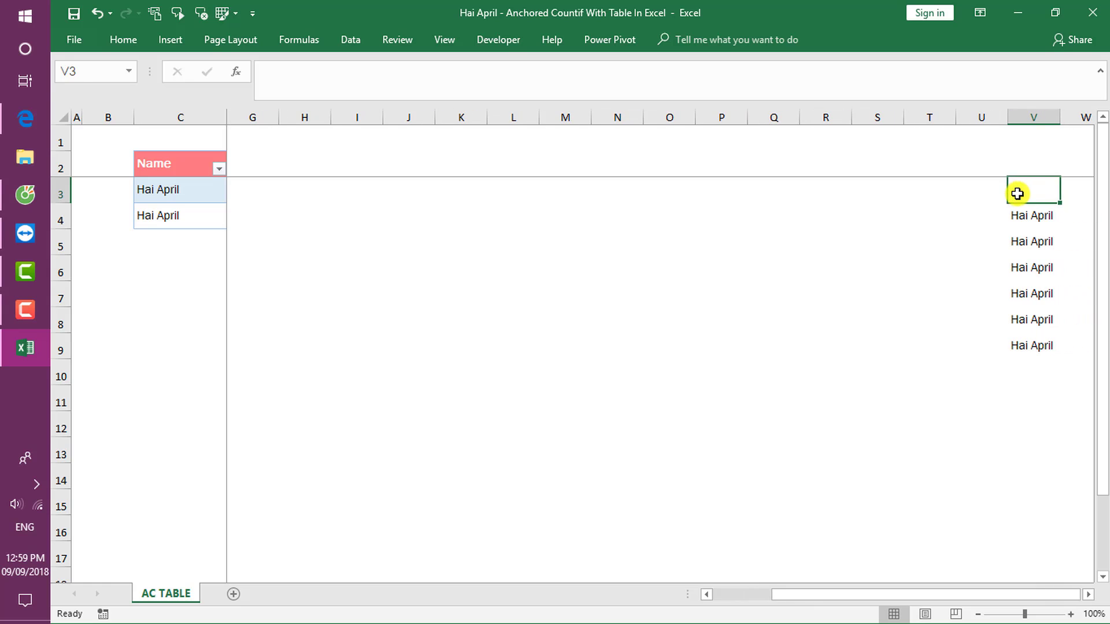
{"action": "key", "text": "Down"}
{"action": "key", "text": "ctrl+shift+Down"}
{"action": "key", "text": "ctrl+c"}
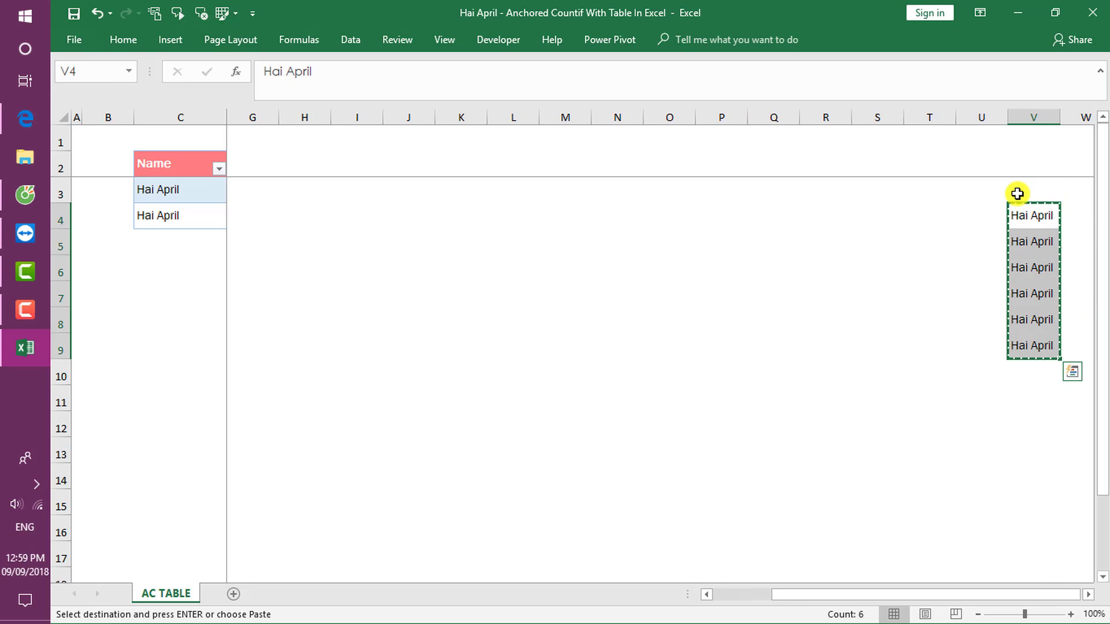
{"action": "key", "text": "ctrl+Left"}
{"action": "key", "text": "Left"}
{"action": "key", "text": "Down"}
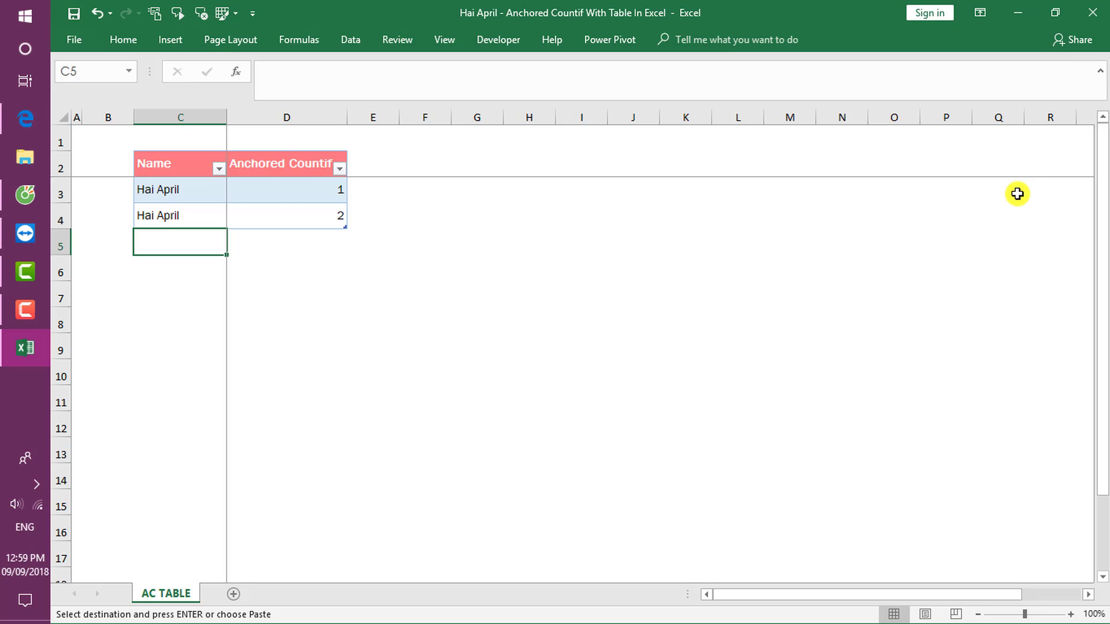
{"action": "key", "text": "ctrl+v"}
Inspect column D's counts, where D4 now reads =COUNTIF($C$3:C10,C4) and wrongly shows 8.
{"action": "key", "text": "Right"}
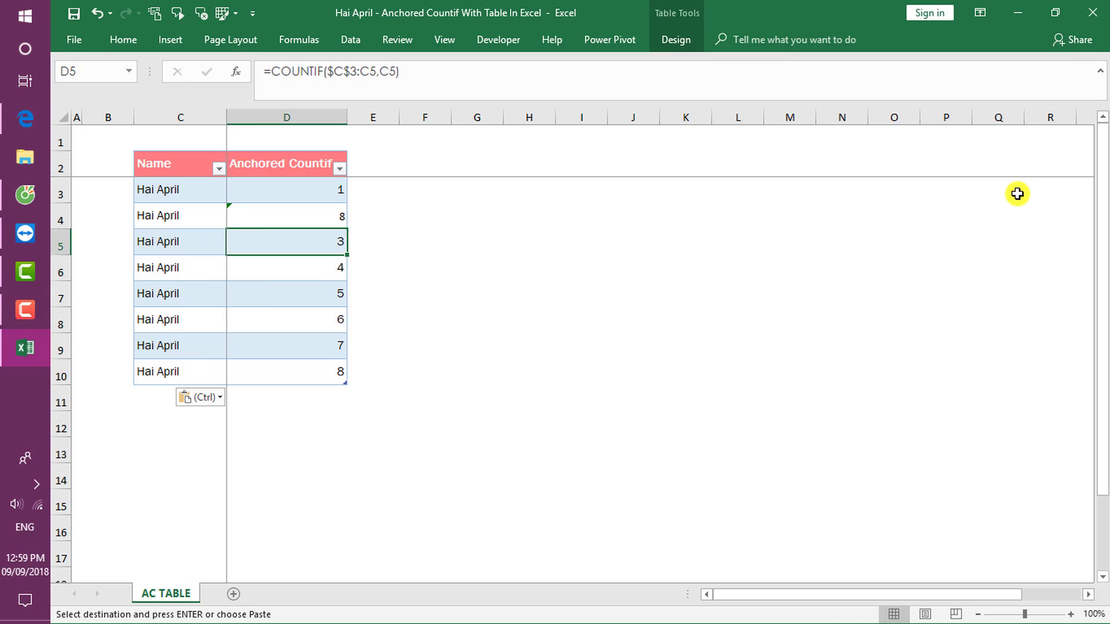
{"action": "key", "text": "Up"}
{"action": "key", "text": "Up"}
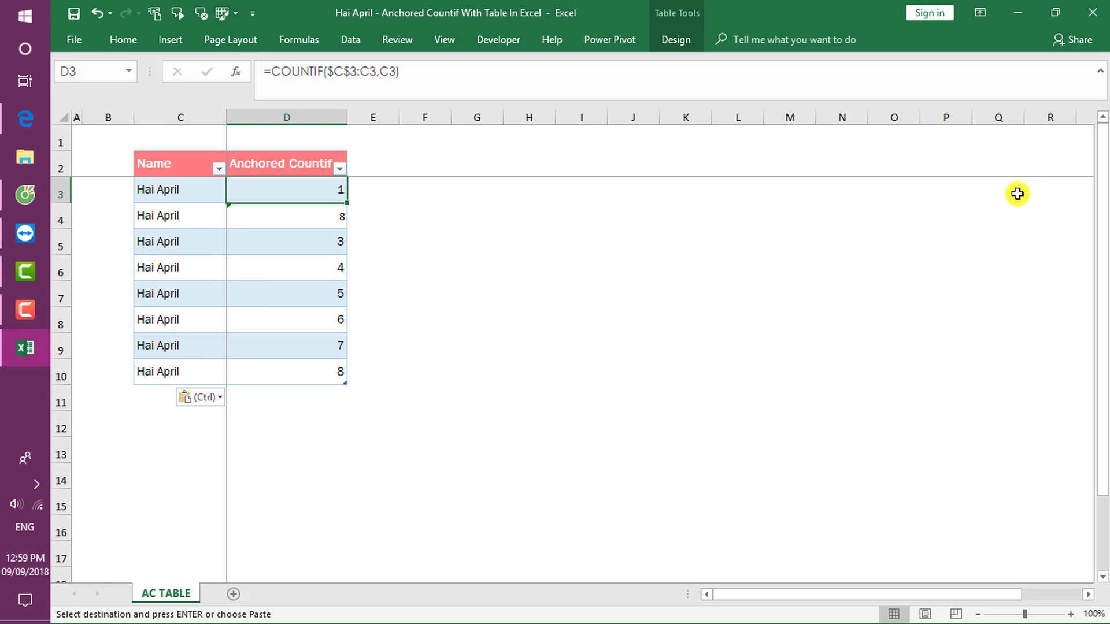
{"action": "key", "text": "Down"}
{"action": "key", "text": "Down"}
{"action": "key", "text": "Down"}
{"action": "key", "text": "Down"}
{"action": "key", "text": "Down"}
{"action": "key", "text": "Down"}
{"action": "key", "text": "Down"}
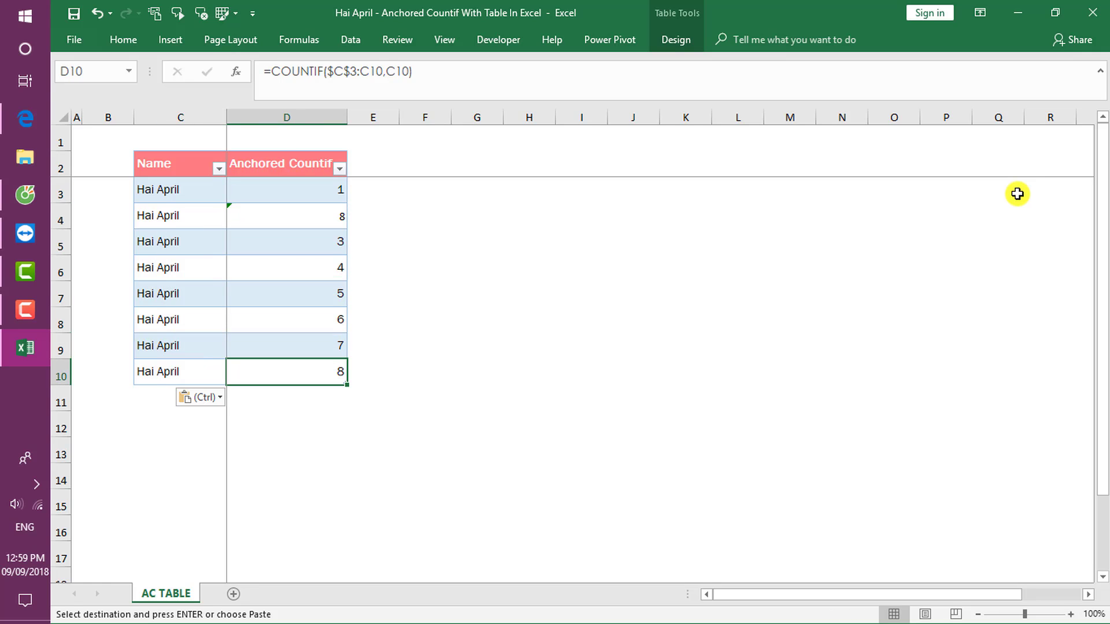
{"action": "key", "text": "Up"}
{"action": "key", "text": "Up"}
{"action": "key", "text": "Up"}
{"action": "key", "text": "Up"}
{"action": "key", "text": "Up"}
{"action": "key", "text": "Up"}
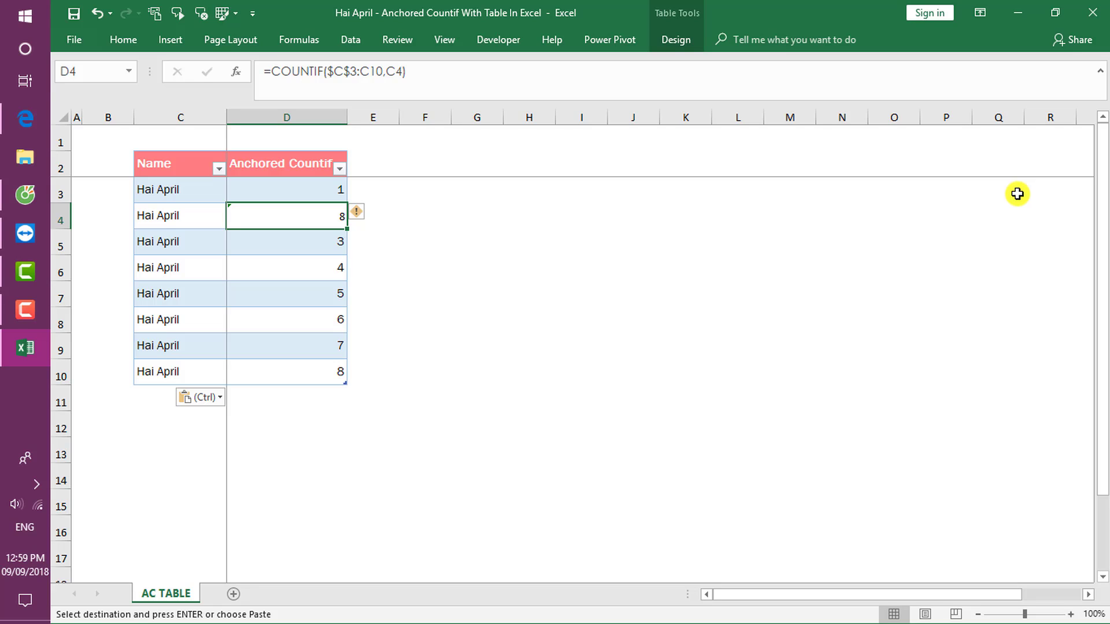
Compare D5's formula with D4's, then undo the auto-filled counts and table expansion.
{"action": "key", "text": "Down"}
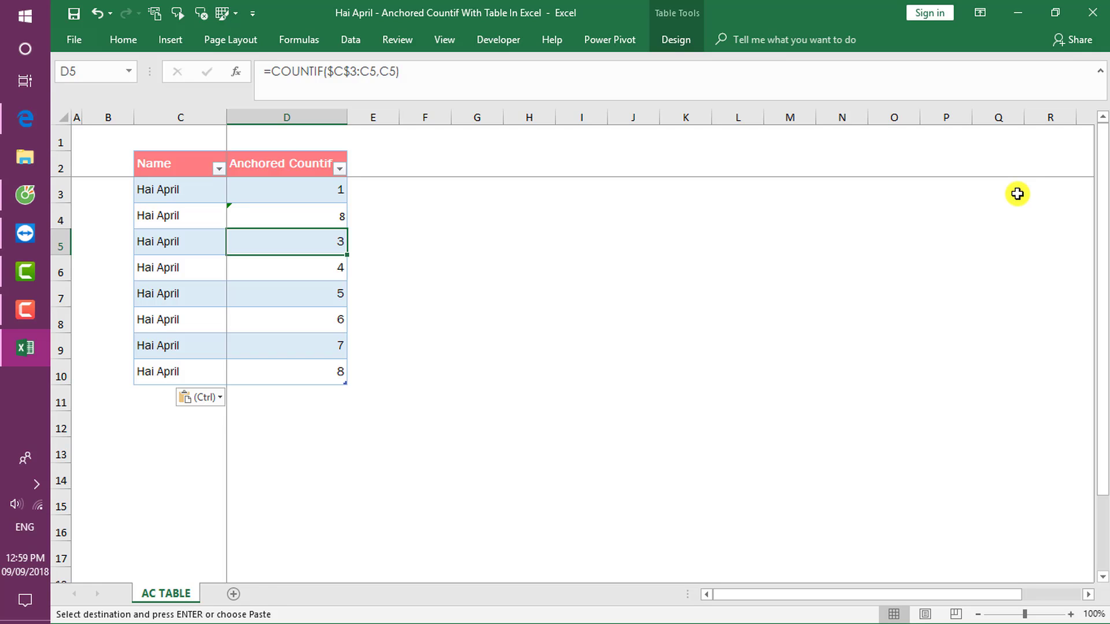
{"action": "key", "text": "ctrl+z"}
{"action": "key", "text": "ctrl+z"}
{"action": "key", "text": "ctrl+z"}
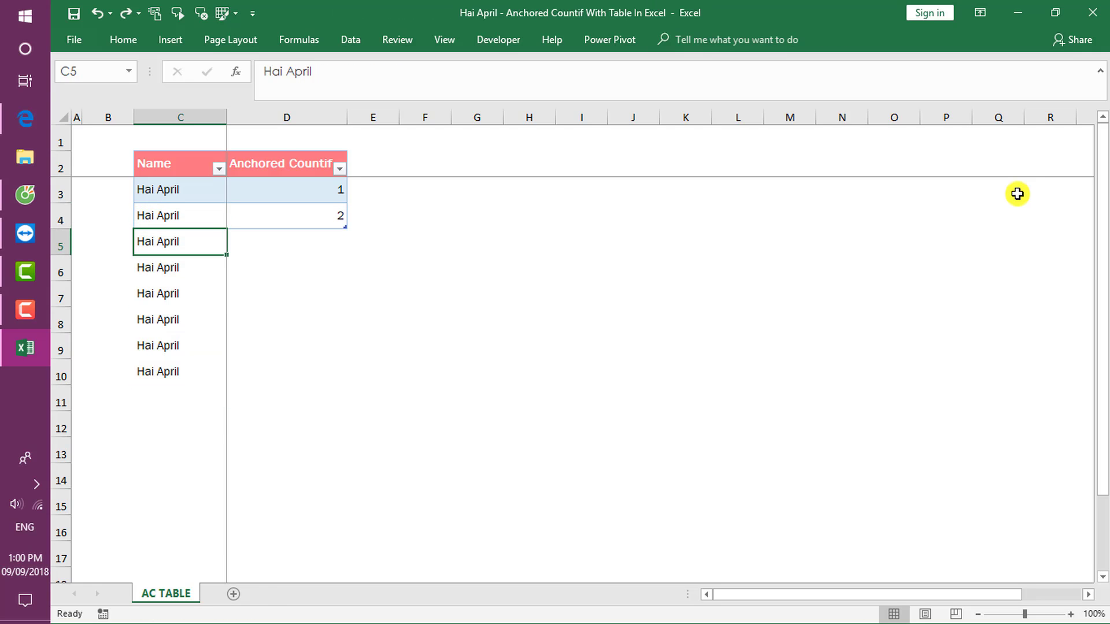
Copy the names in C5:C10, then undo to shrink the table back.
{"action": "key", "text": "ctrl+shift+Down"}
{"action": "key", "text": "ctrl+c"}
{"action": "key", "text": "ctrl+Down"}
{"action": "key", "text": "ctrl+Down"}
{"action": "key", "text": "ctrl+Up"}
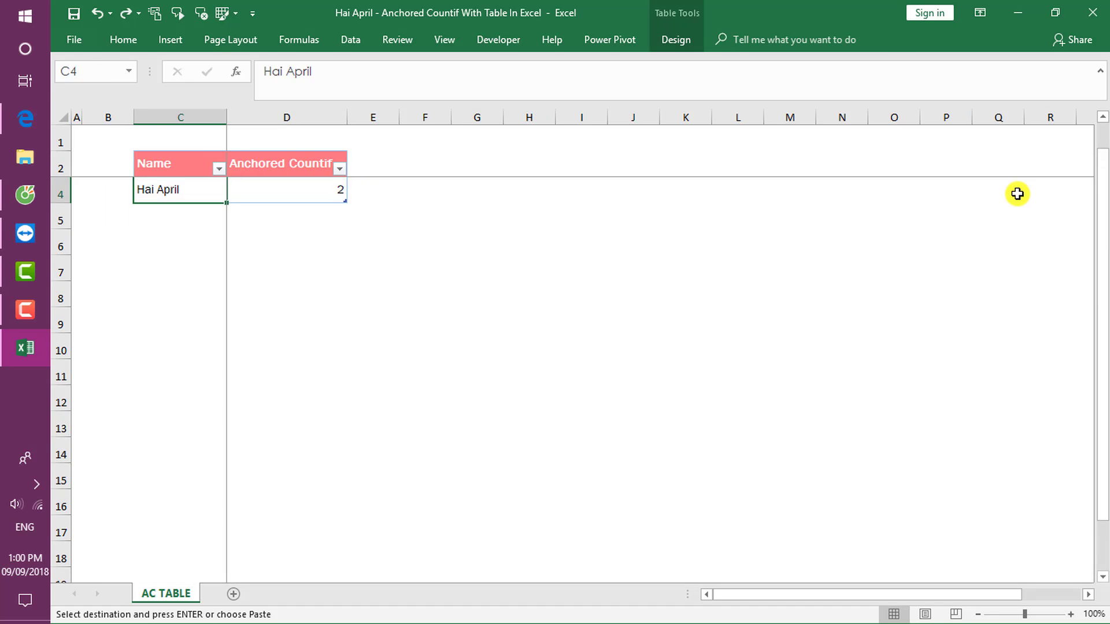
{"action": "key", "text": "Up"}
{"action": "key", "text": "Up"}
{"action": "key", "text": "Down"}
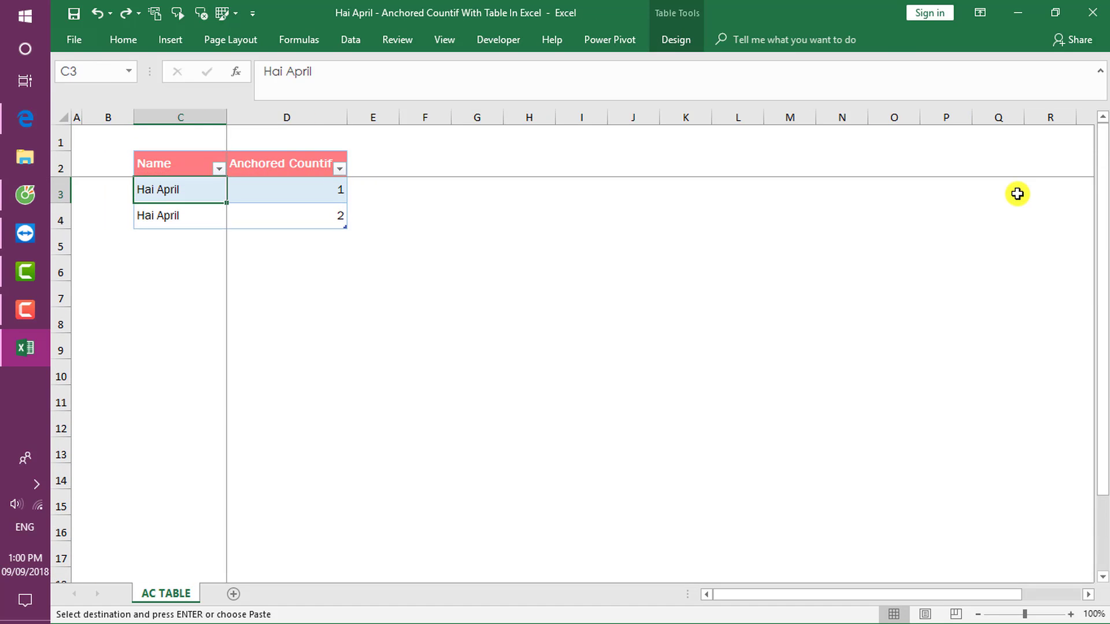
{"action": "key", "text": "ctrl+z"}
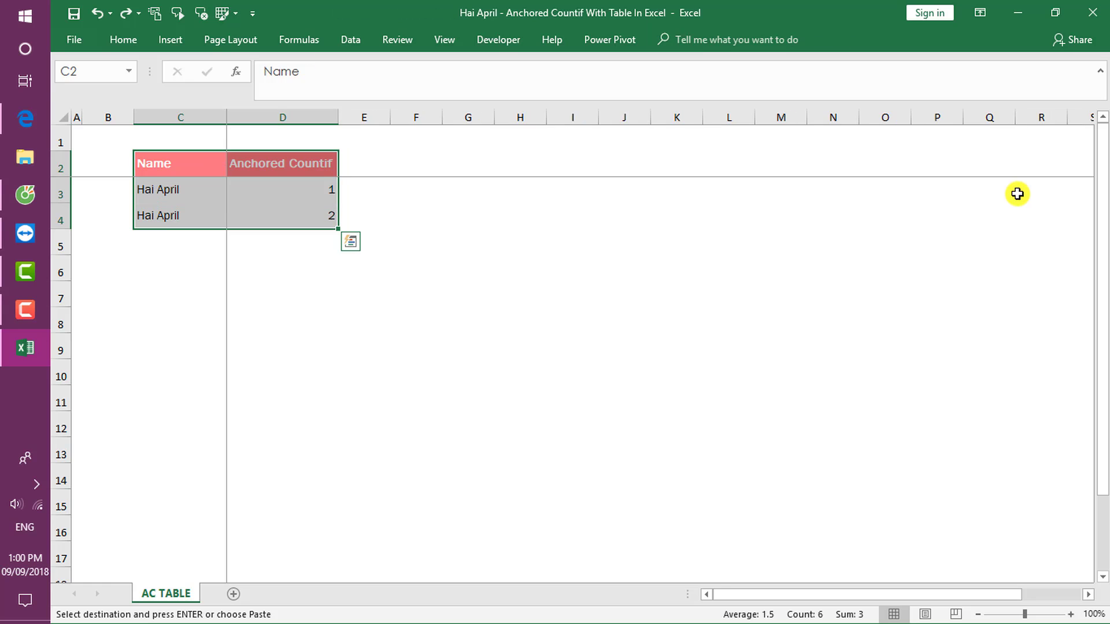
Clear the second row's name and count in C4:D4.
{"action": "left_click", "coordinate": [271, 211]}
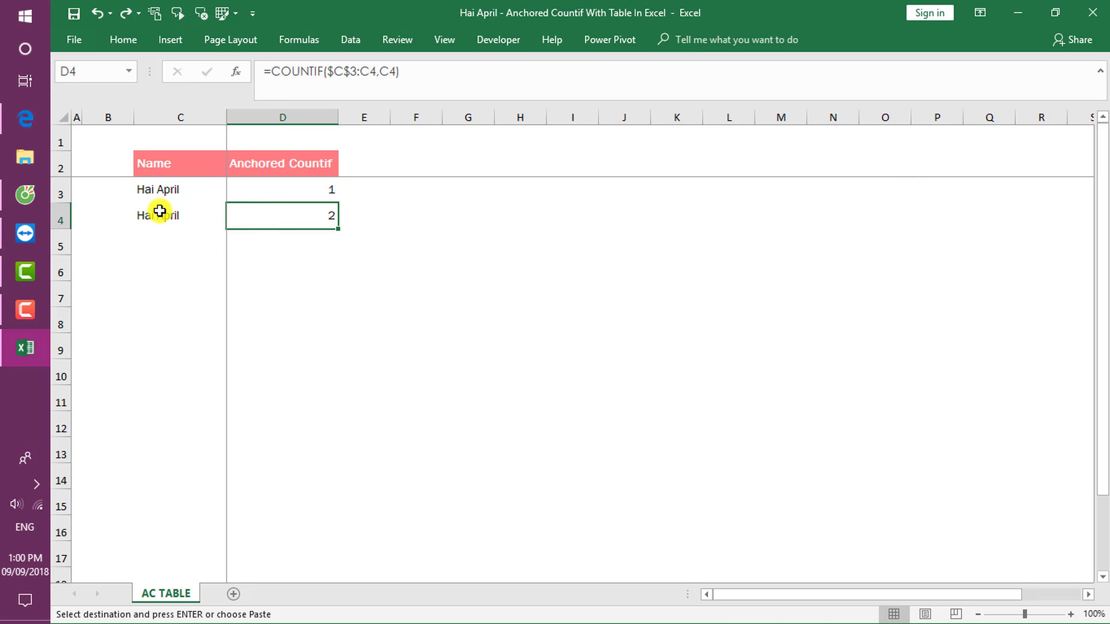
{"action": "left_click_drag", "start_coordinate": [158, 214], "coordinate": [289, 214]}
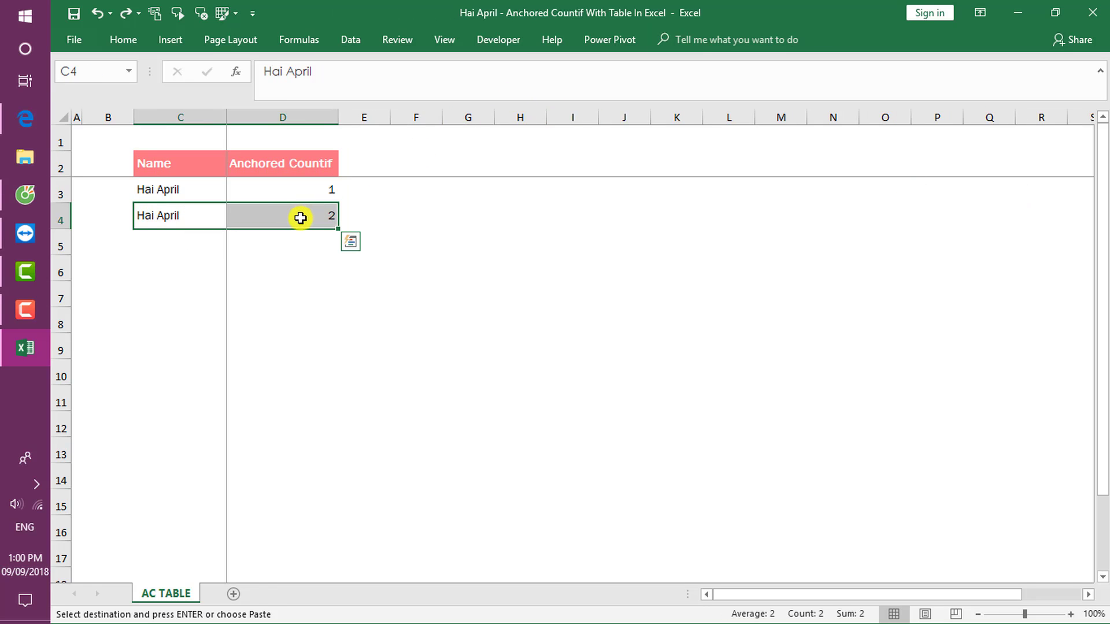
{"action": "key", "text": "Delete"}
{"action": "left_click", "coordinate": [351, 264]}
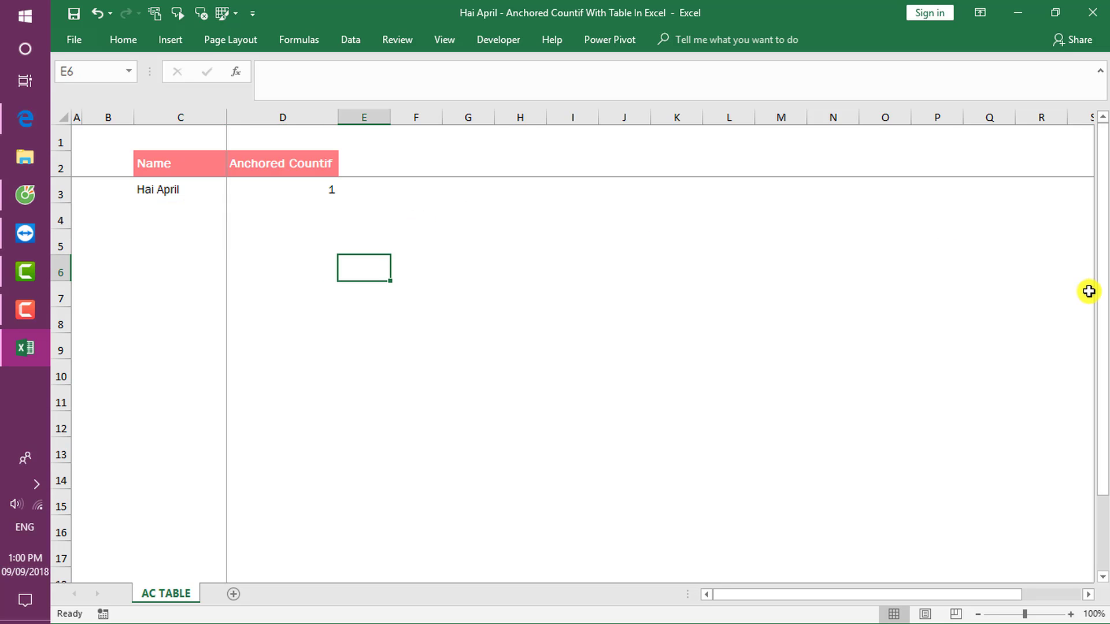
{"action": "key", "text": "Up"}
{"action": "key", "text": "Up"}
{"action": "key", "text": "Up"}
{"action": "key", "text": "ctrl+Right"}
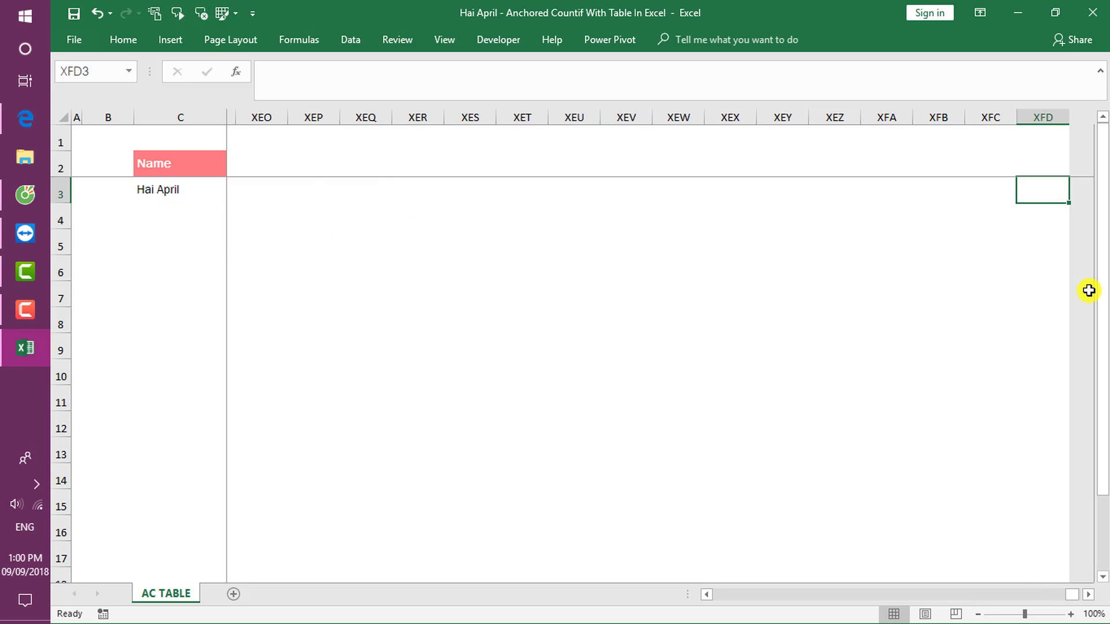
{"action": "key", "text": "Left"}
{"action": "key", "text": "ctrl+Left"}
{"action": "key", "text": "Right"}
{"action": "key", "text": "Left"}
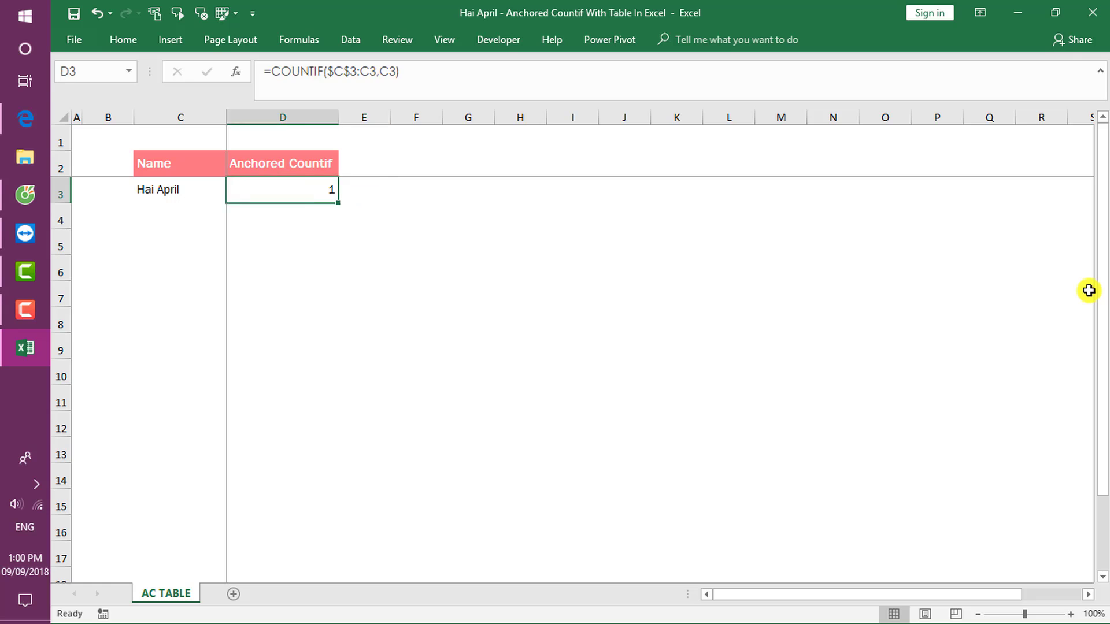
Copy the six Hai April entries from V4:V9 and paste them into C4:C9.
{"action": "key", "text": "Right"}
{"action": "key", "text": "ctrl+Right"}
{"action": "key", "text": "Down"}
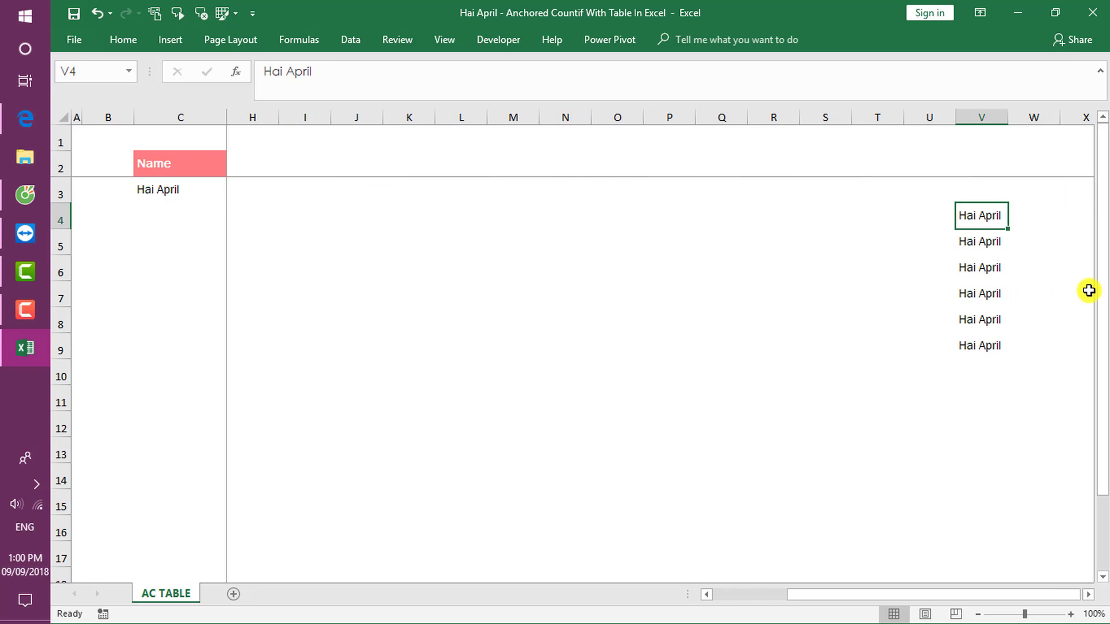
{"action": "key", "text": "ctrl+shift+Down"}
{"action": "key", "text": "ctrl+c"}
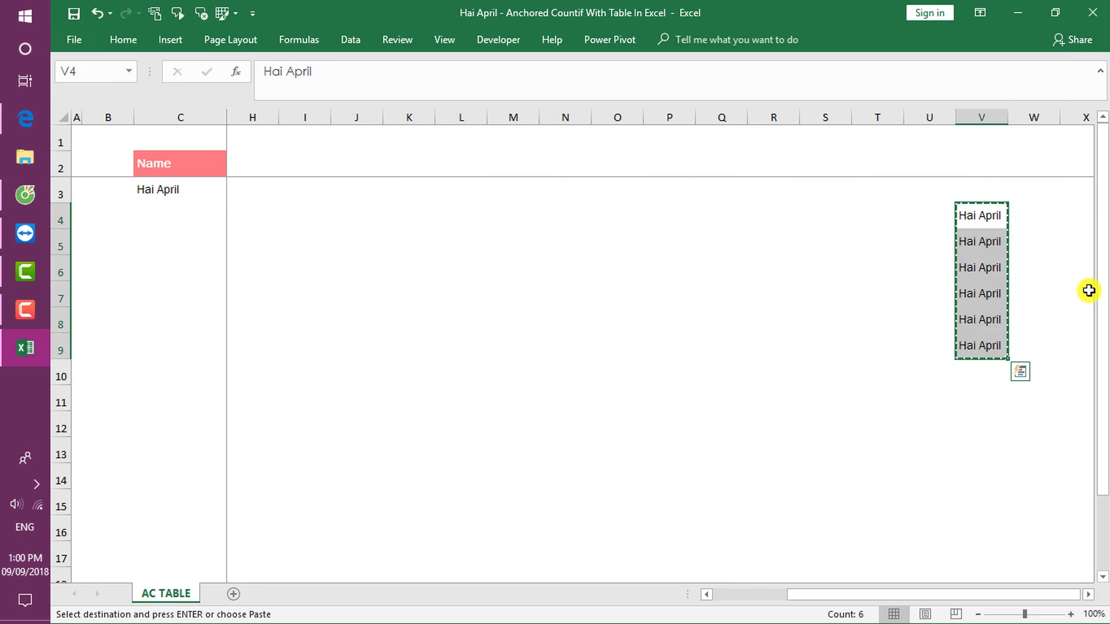
{"action": "key", "text": "Home"}
{"action": "key", "text": "Right"}
{"action": "key", "text": "Right"}
{"action": "key", "text": "ctrl+v"}
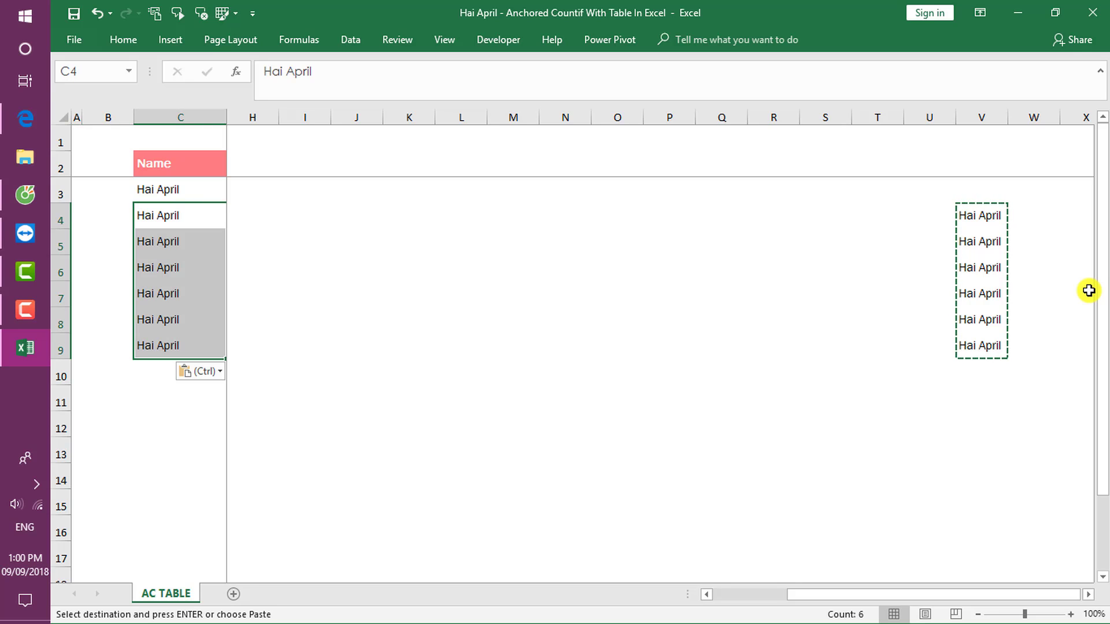
{"action": "key", "text": "Up"}
{"action": "key", "text": "Up"}
{"action": "key", "text": "Right"}
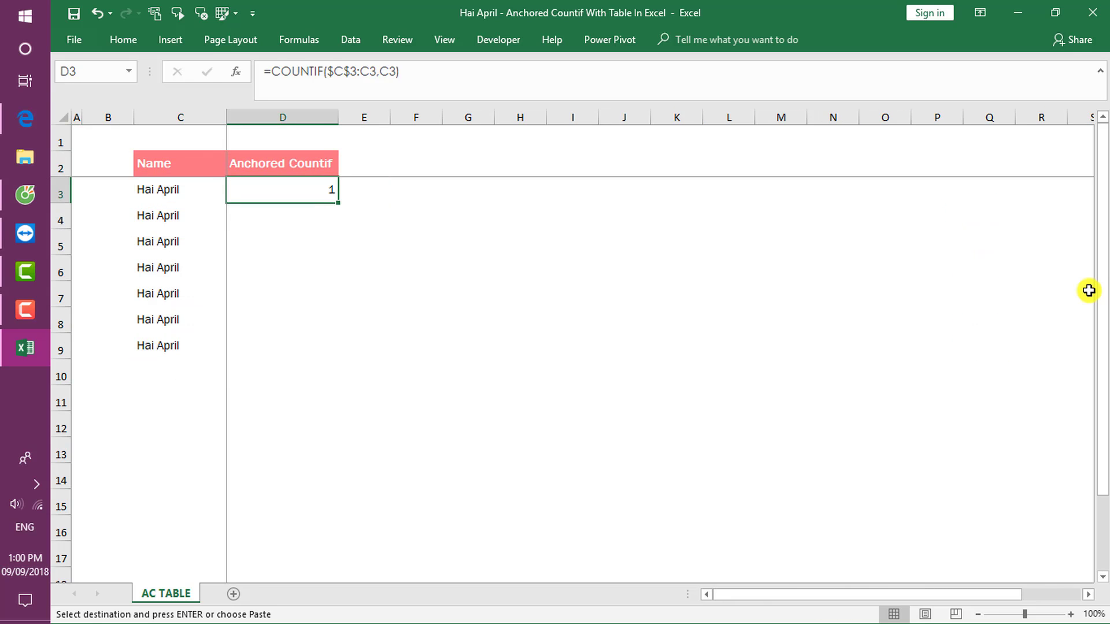
Clear D3's formula and rename the D2 header to 'Anchored Countif Table'.
{"action": "key", "text": "Delete"}
{"action": "key", "text": "Left"}
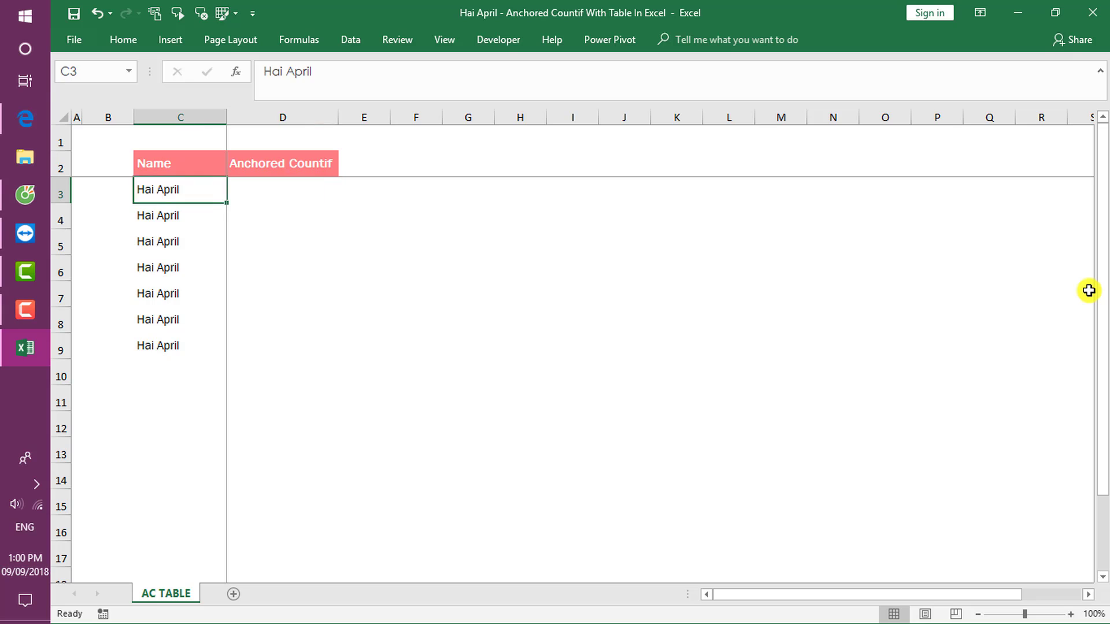
{"action": "key", "text": "Up"}
{"action": "key", "text": "Right"}
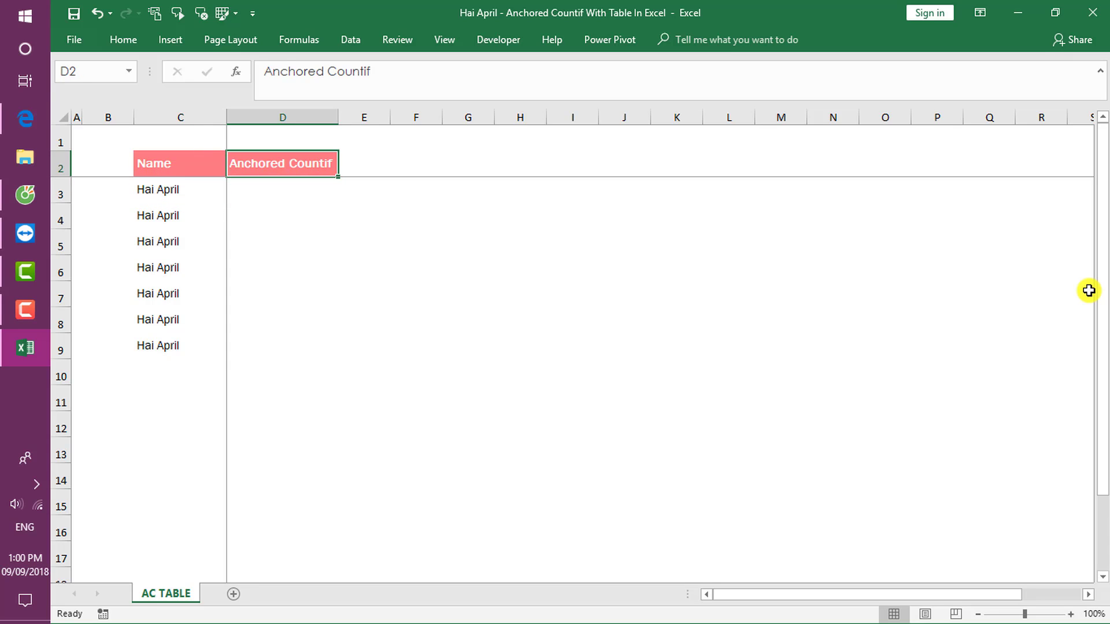
{"action": "key", "text": "F2"}
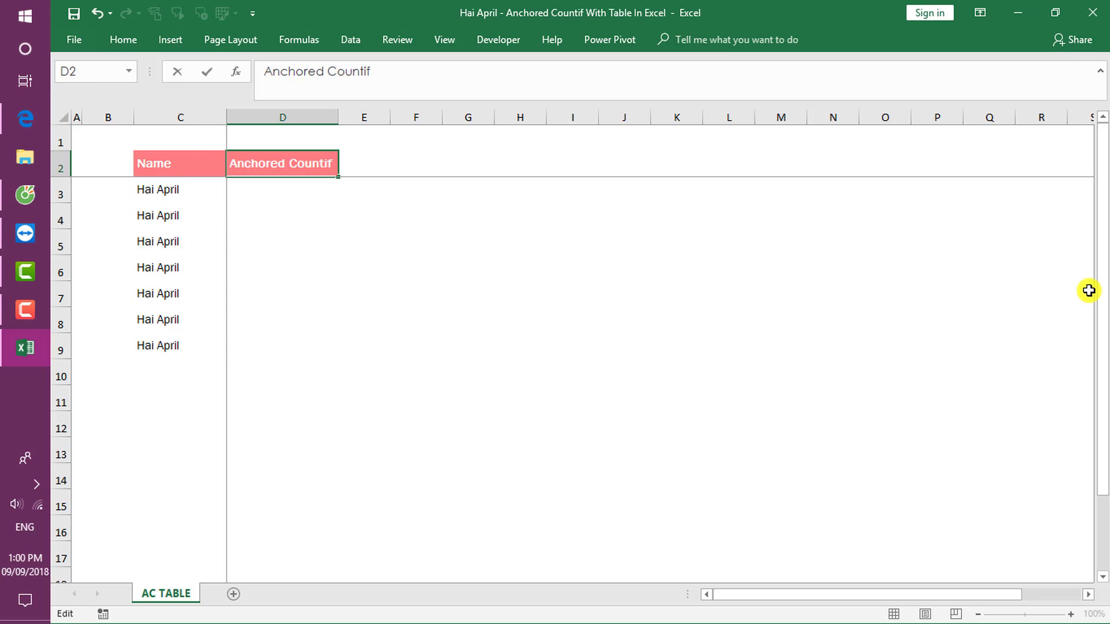
{"action": "type", "text": "TA"}
{"action": "key", "text": "BackSpace"}
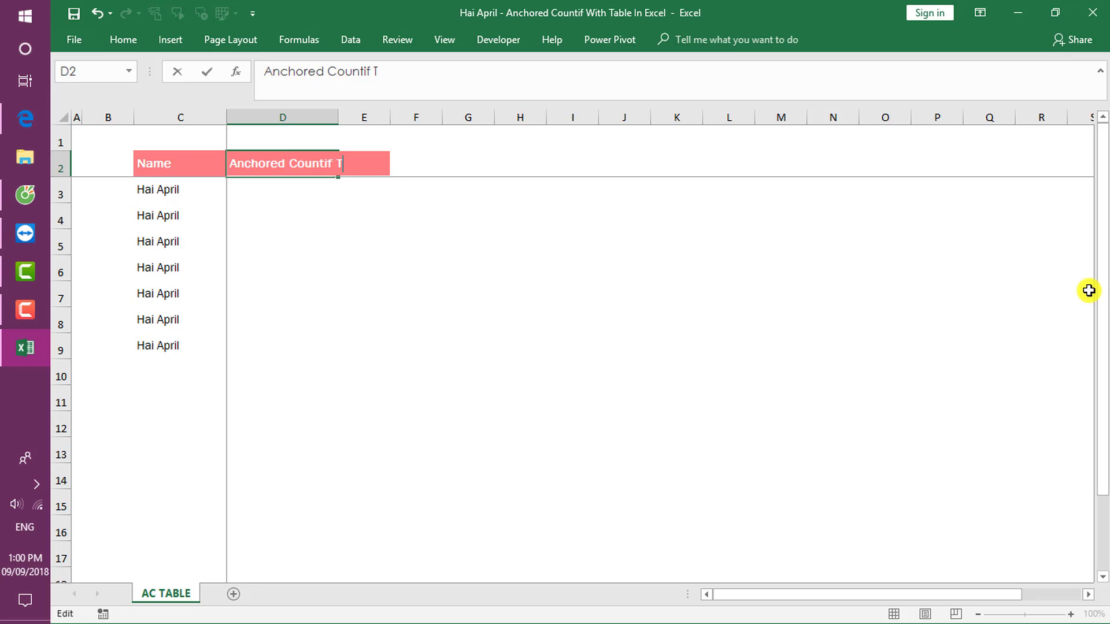
{"action": "type", "text": "able"}
{"action": "key", "text": "Return"}
AutoFit column D's width to fit the new header.
{"action": "key", "text": "Left"}
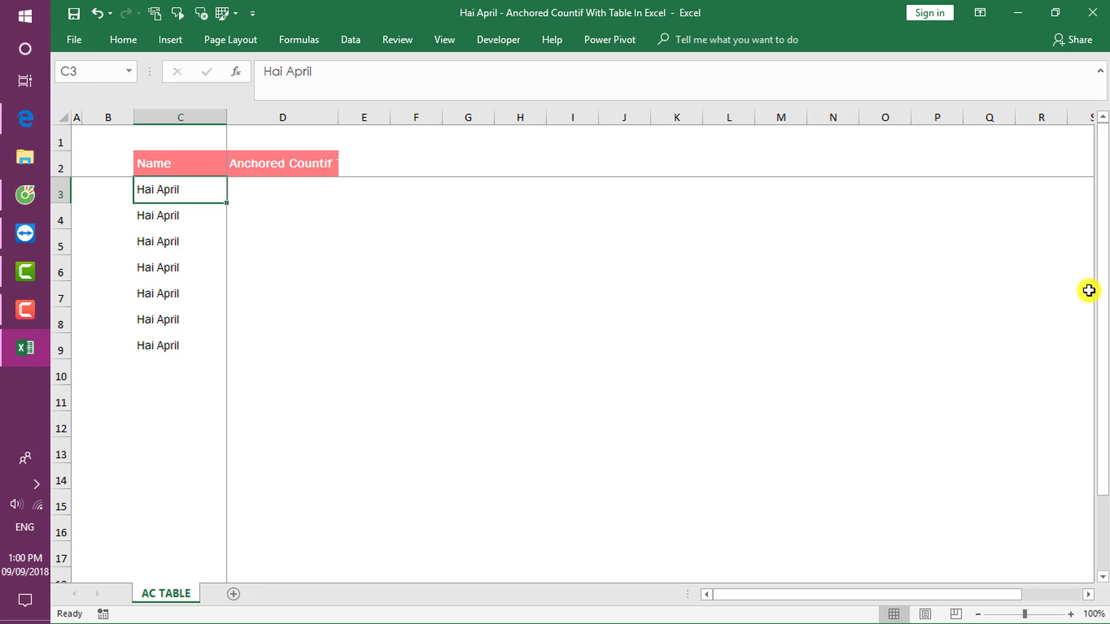
{"action": "key", "text": "Up"}
{"action": "key", "text": "Up"}
{"action": "key", "text": "Right"}
{"action": "key", "text": "ctrl+space"}
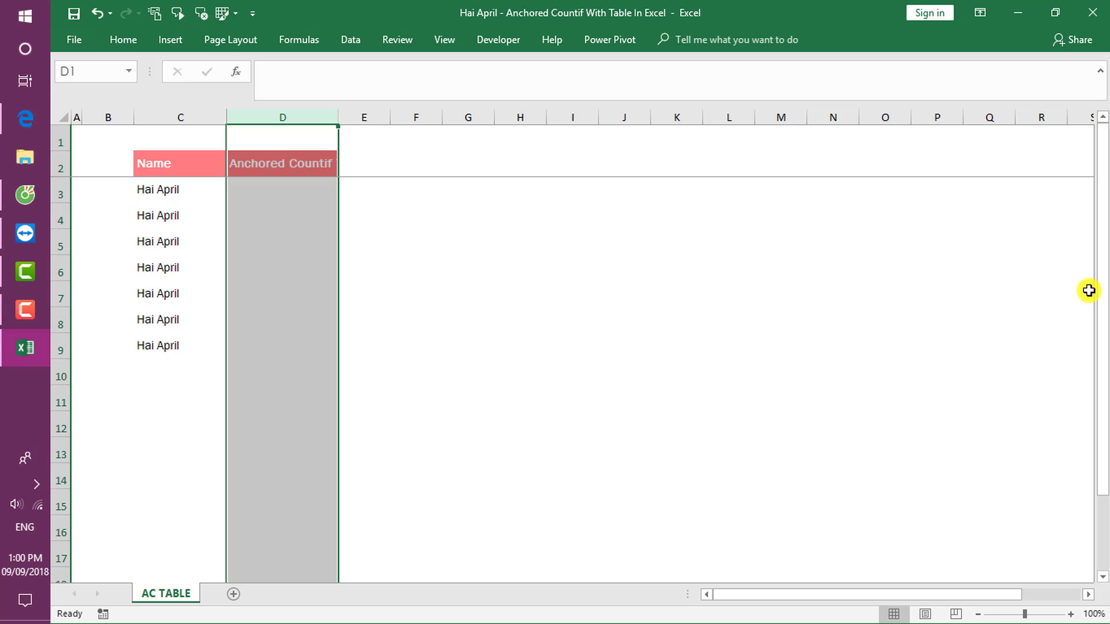
{"action": "key", "text": "alt+h"}
{"action": "key", "text": "o"}
{"action": "key", "text": "i"}
{"action": "key", "text": "Left"}
{"action": "key", "text": "Down"}
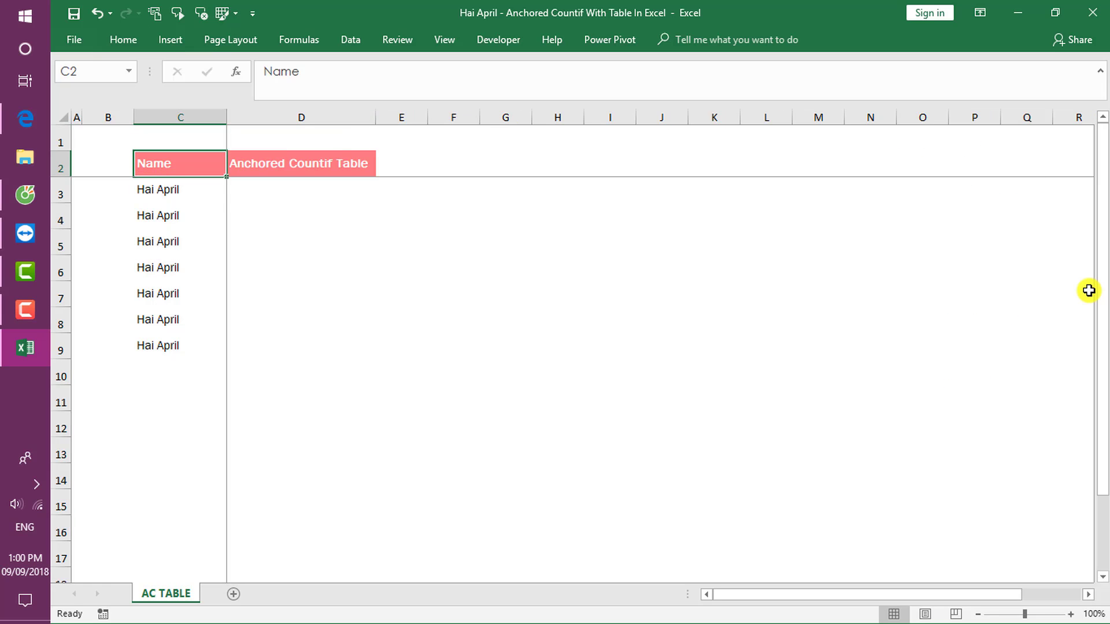
{"action": "key", "text": "Down"}
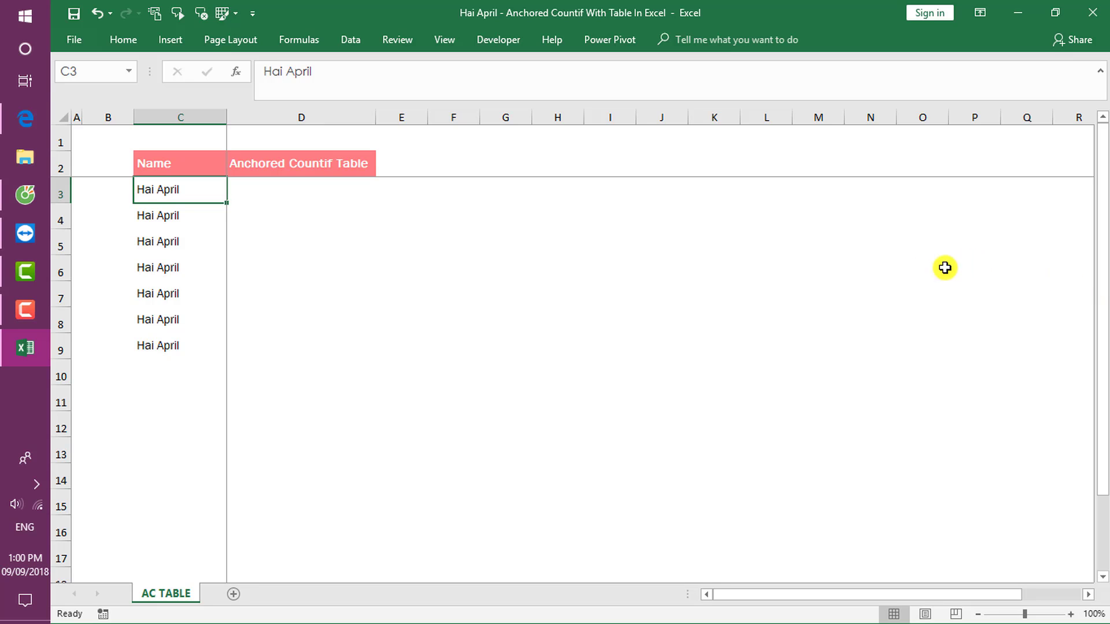
Give the C2:D2 headers No Fill and black font, then select C2:D9.
{"action": "left_click_drag", "start_coordinate": [201, 160], "coordinate": [270, 168]}
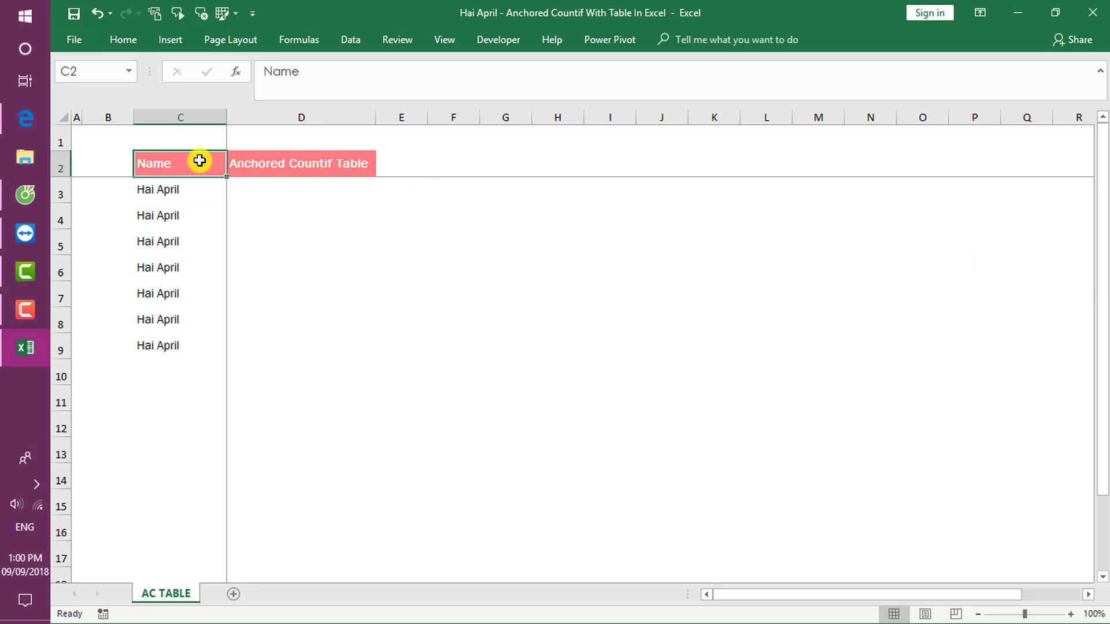
{"action": "left_click", "coordinate": [141, 40]}
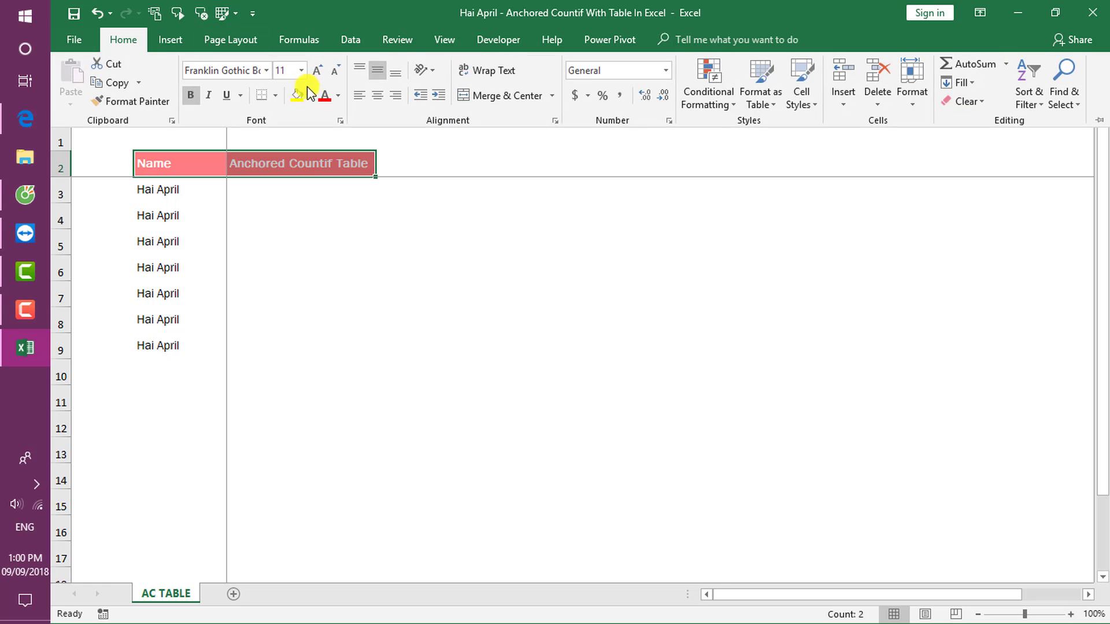
{"action": "left_click", "coordinate": [312, 97]}
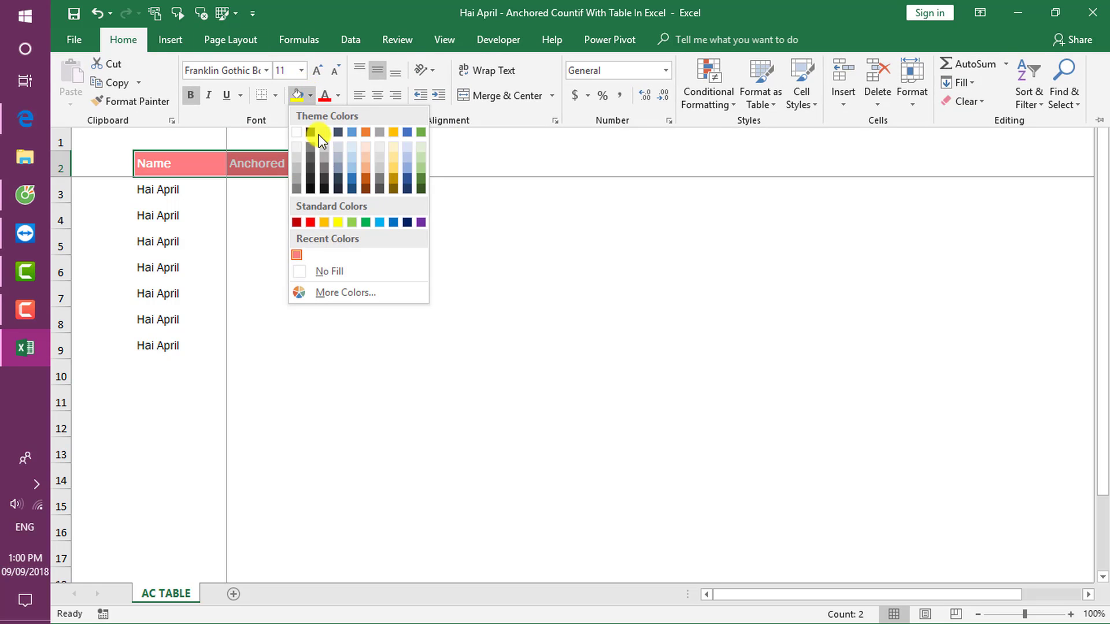
{"action": "left_click", "coordinate": [329, 276]}
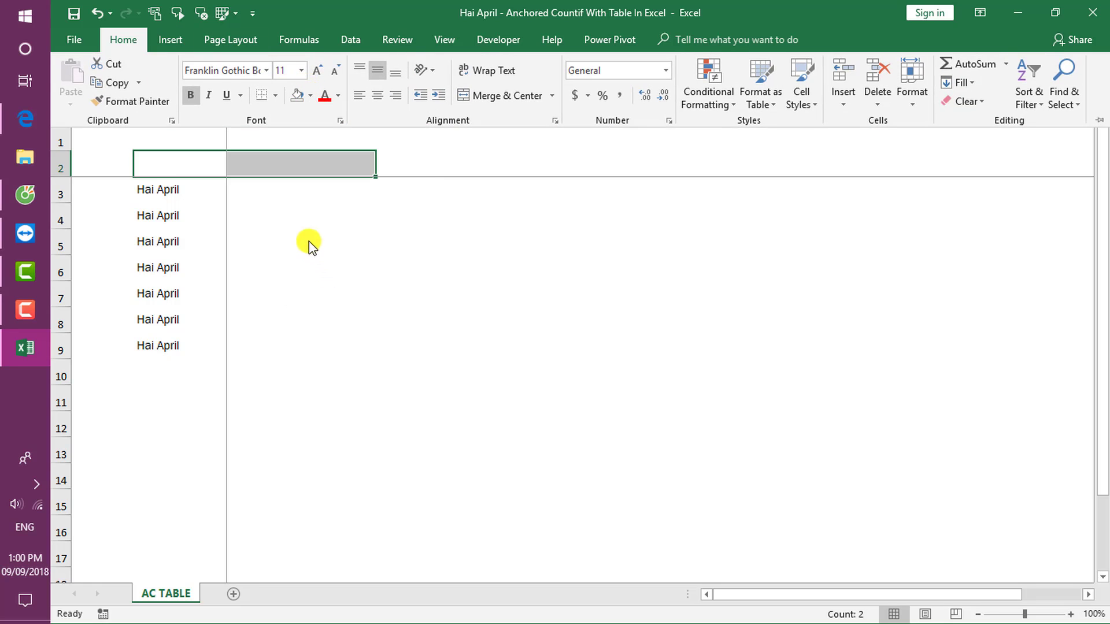
{"action": "left_click", "coordinate": [339, 96]}
{"action": "left_click", "coordinate": [327, 119]}
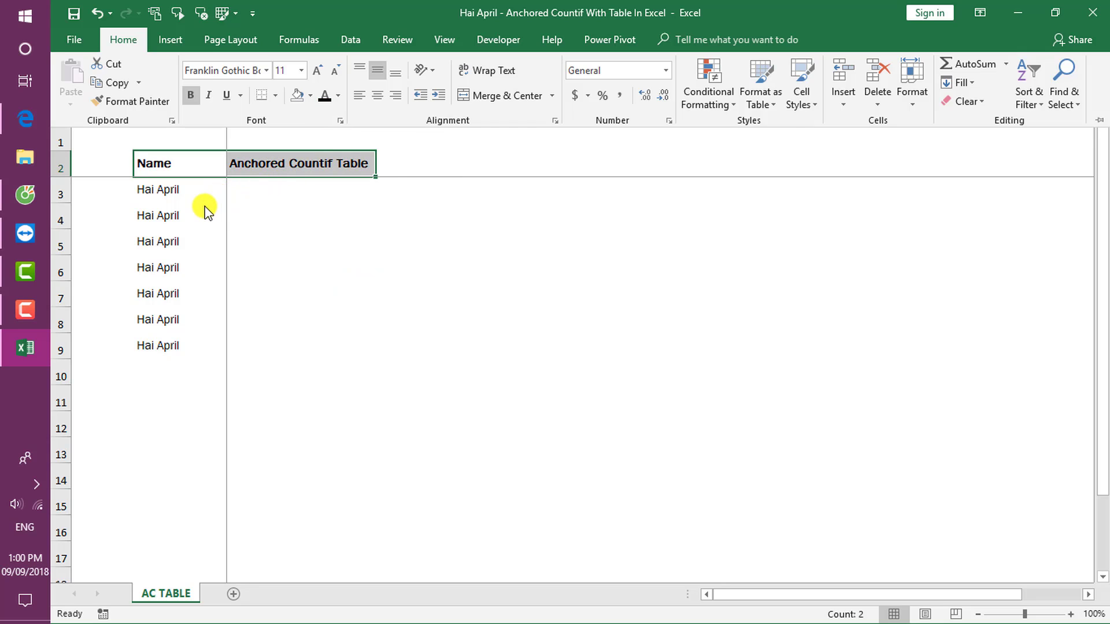
{"action": "left_click", "coordinate": [182, 200]}
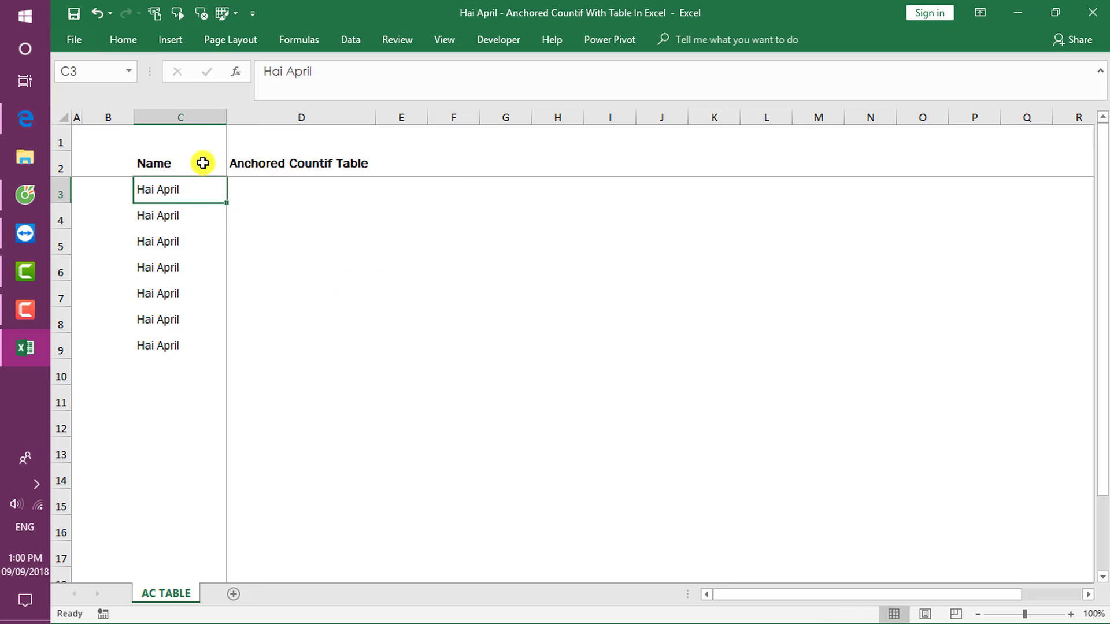
{"action": "mouse_move", "coordinate": [203, 162]}
{"action": "left_mouse_down"}
{"action": "mouse_move", "coordinate": [303, 177]}
{"action": "mouse_move", "coordinate": [276, 344]}
{"action": "left_mouse_up"}
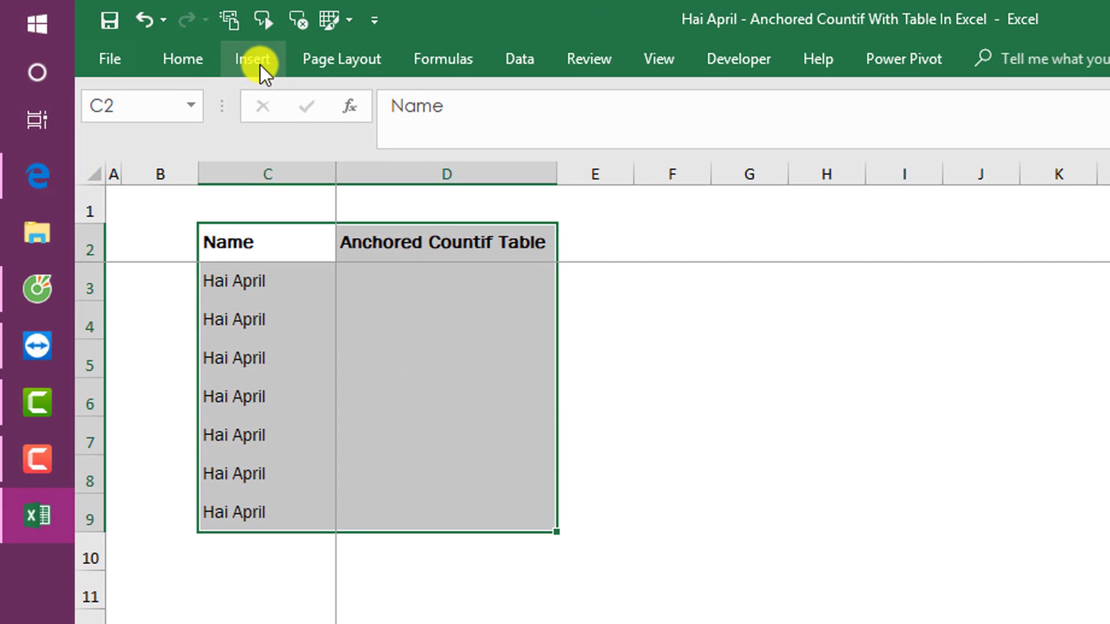
Start a new table from C2:D9 with 'My table has headers' checked.
{"action": "left_click", "coordinate": [260, 65]}
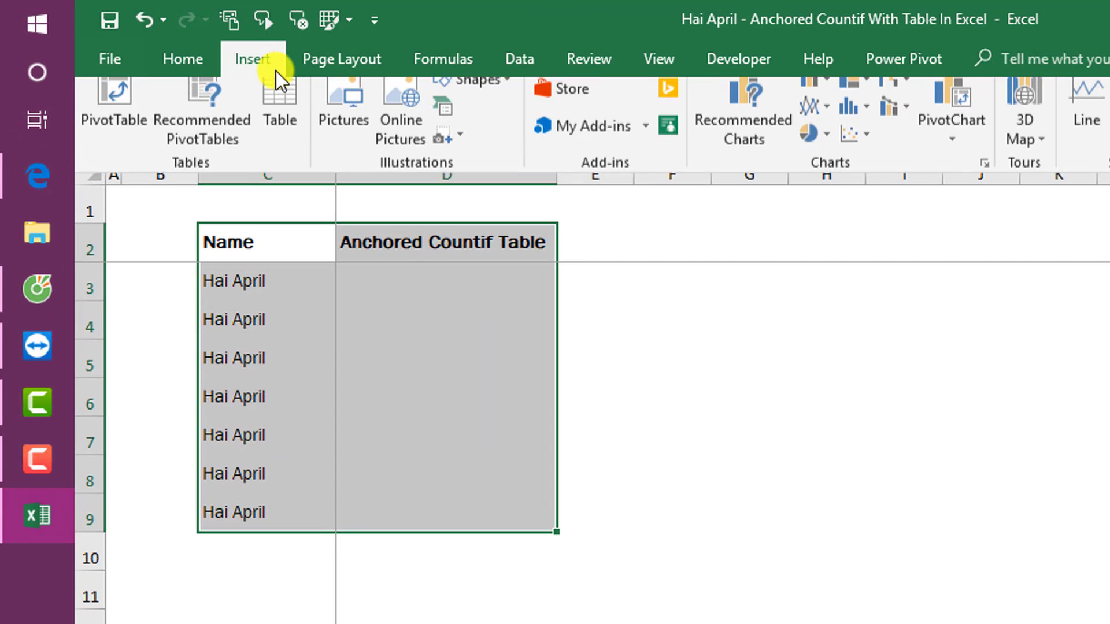
{"action": "left_click", "coordinate": [300, 149]}
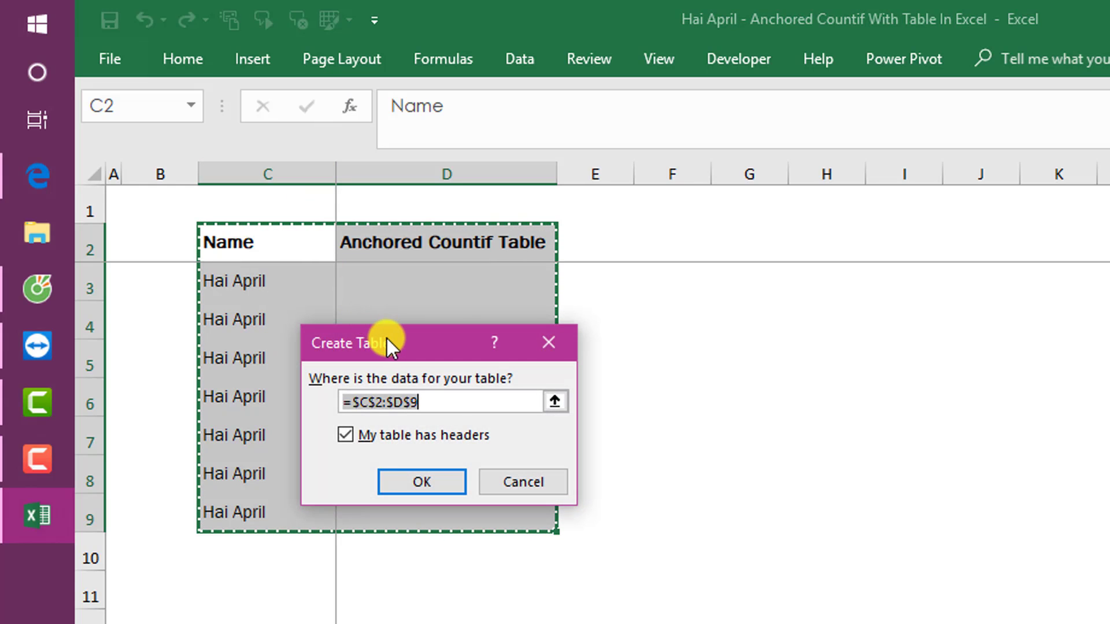
{"action": "left_click_drag", "start_coordinate": [388, 342], "coordinate": [711, 270]}
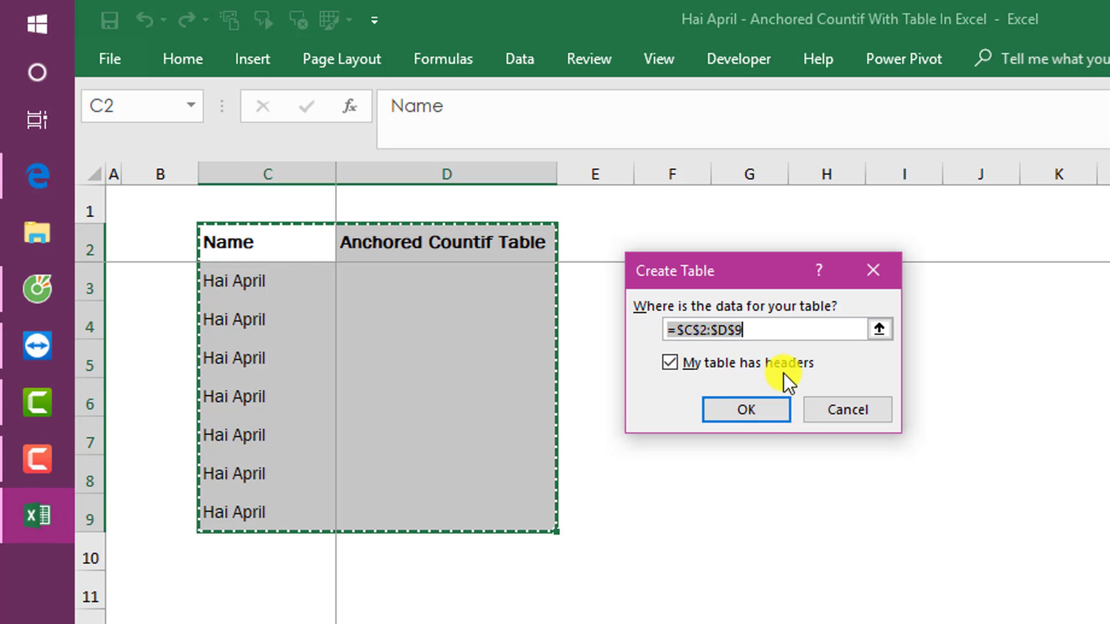
Create the table from C2:D9 and apply an orange style from the Table Styles gallery.
{"action": "left_click", "coordinate": [727, 412]}
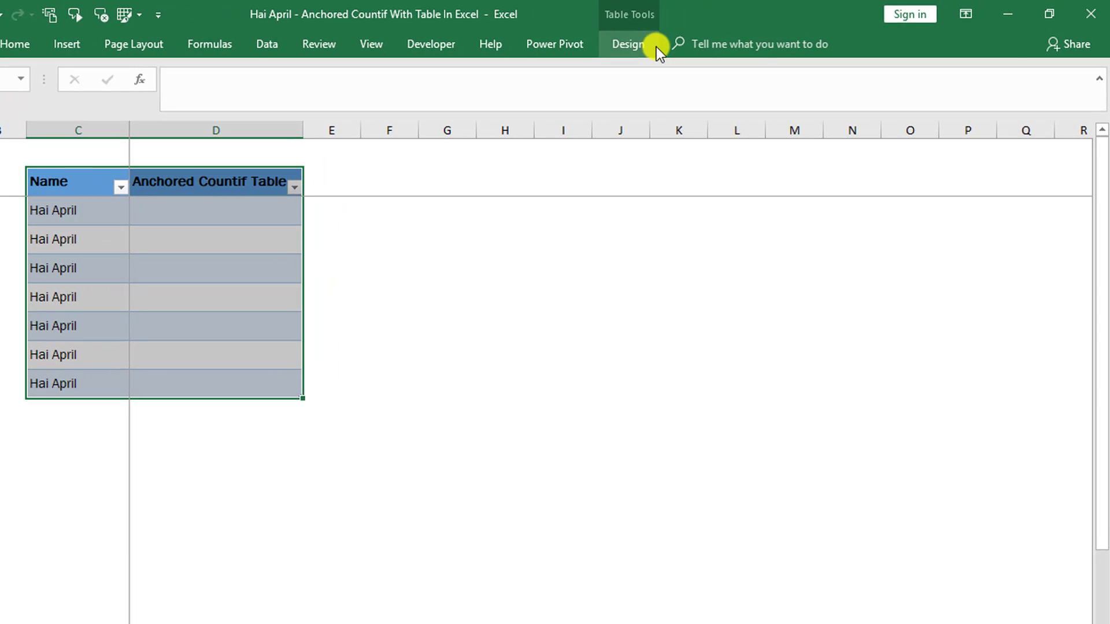
{"action": "left_click", "coordinate": [657, 47]}
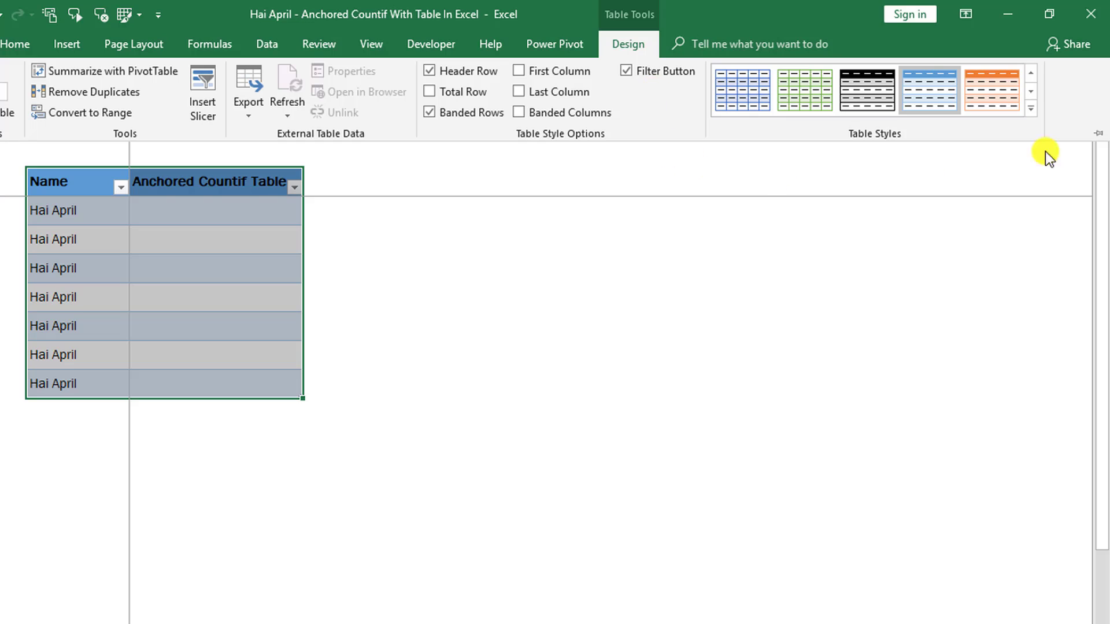
{"action": "left_click", "coordinate": [1032, 110]}
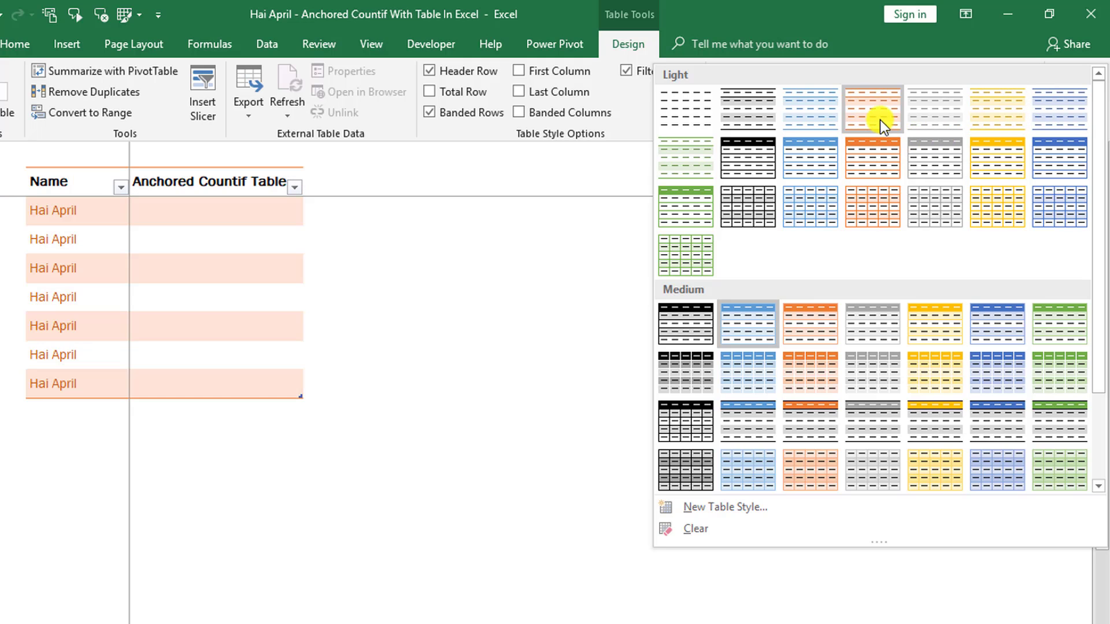
{"action": "left_click", "coordinate": [879, 155]}
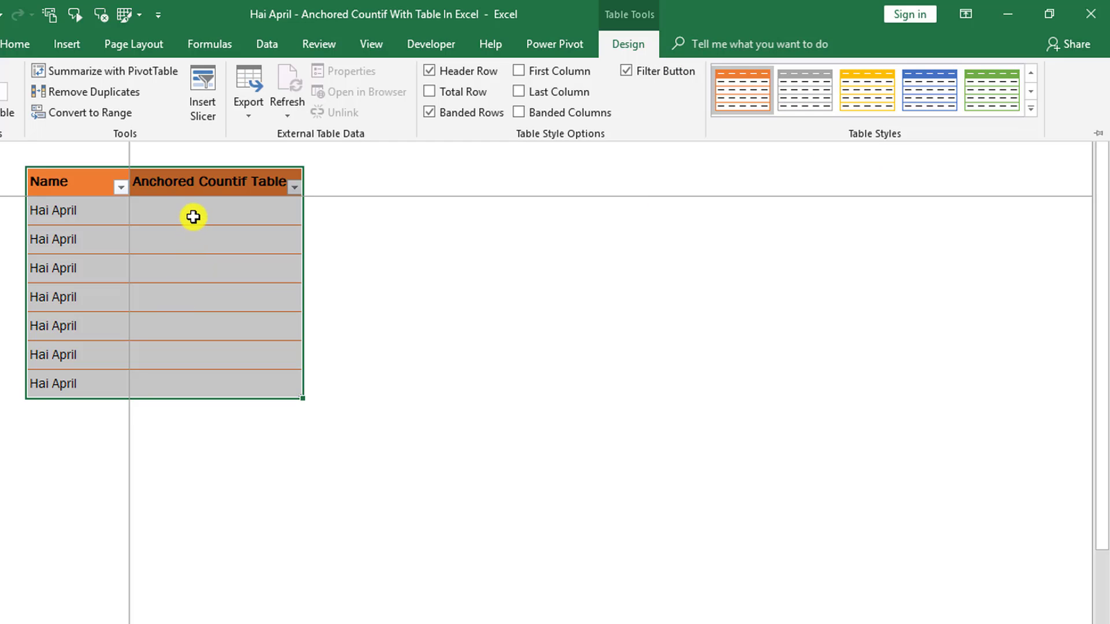
{"action": "left_click", "coordinate": [193, 216]}
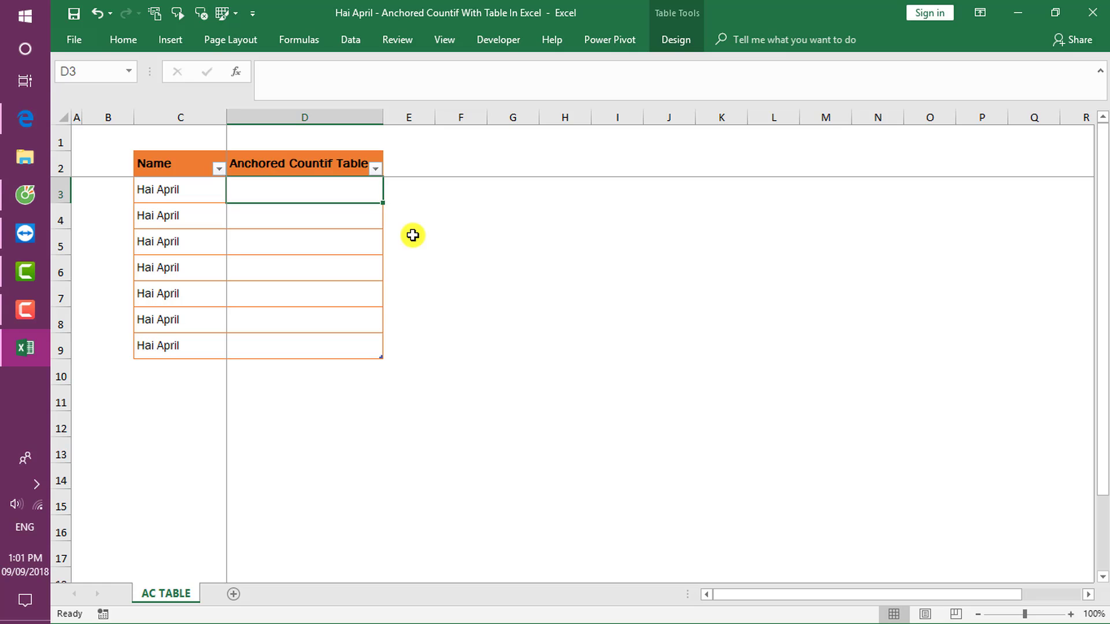
{"action": "type", "text": "="}
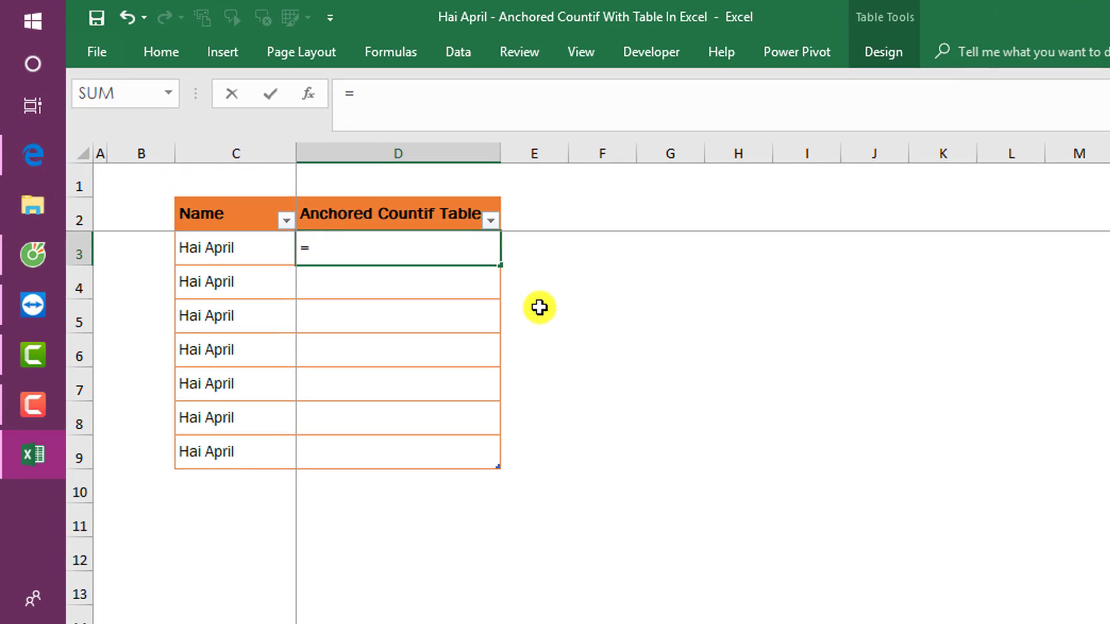
{"action": "type", "text": "c"}
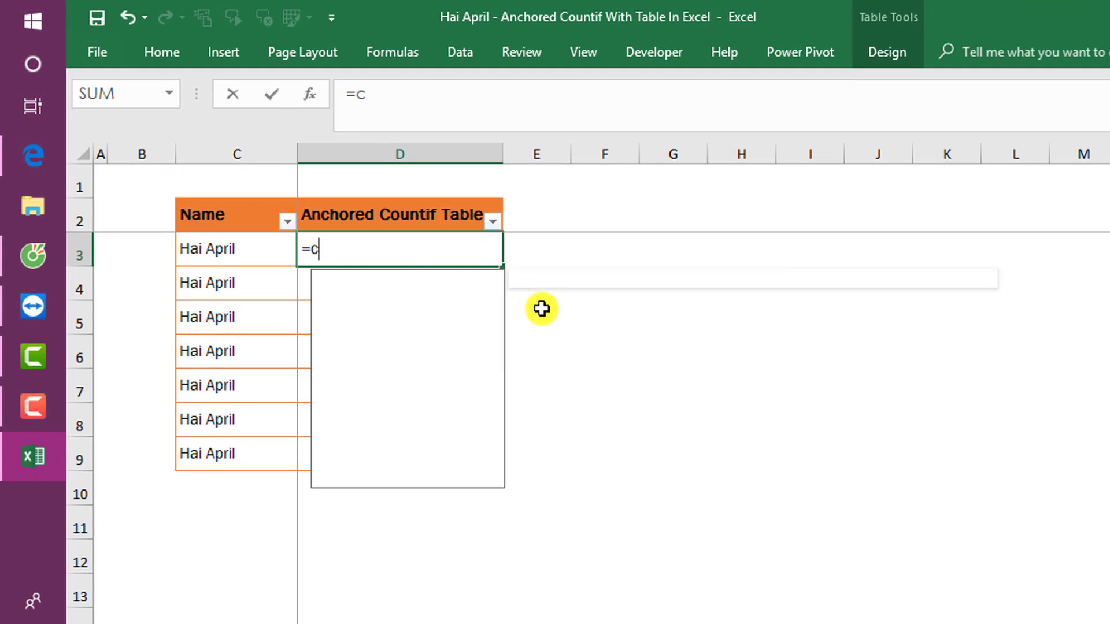
{"action": "type", "text": "oun"}
{"action": "key", "text": "Down"}
{"action": "key", "text": "Down"}
{"action": "key", "text": "Down"}
{"action": "key", "text": "Tab"}
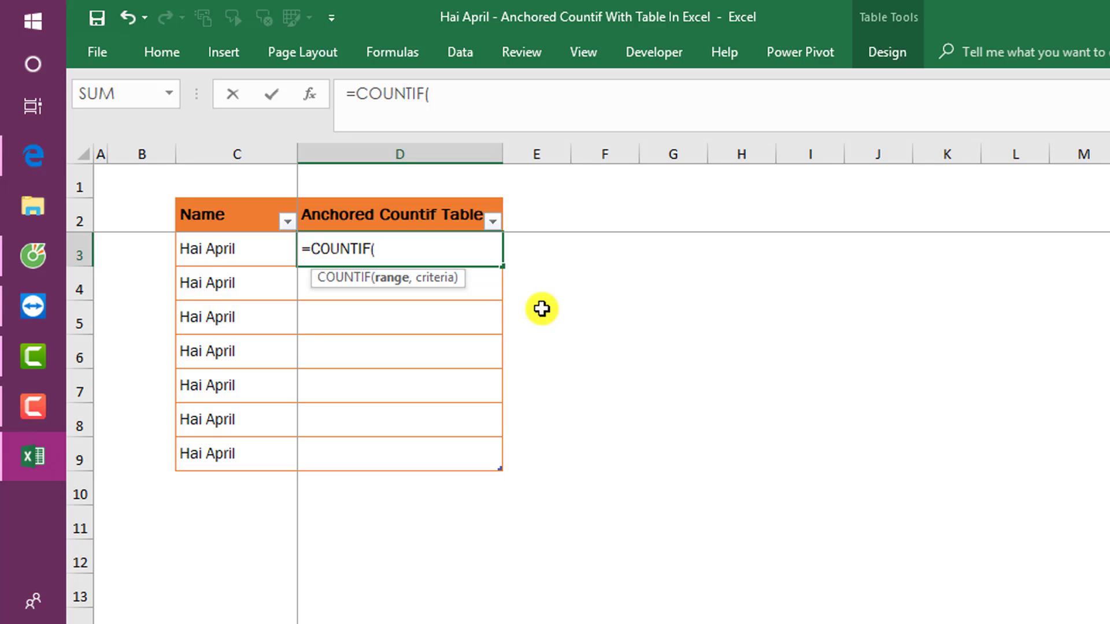
{"action": "left_click", "coordinate": [210, 255]}
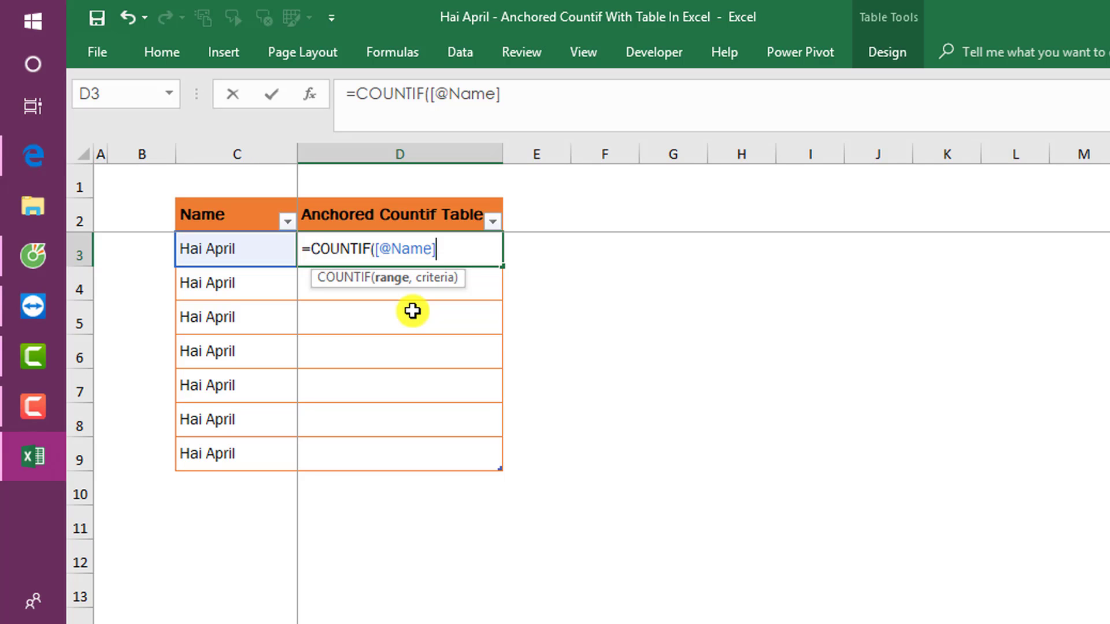
{"action": "type", "text": ":"}
{"action": "type", "text": "in"}
{"action": "key", "text": "Tab"}
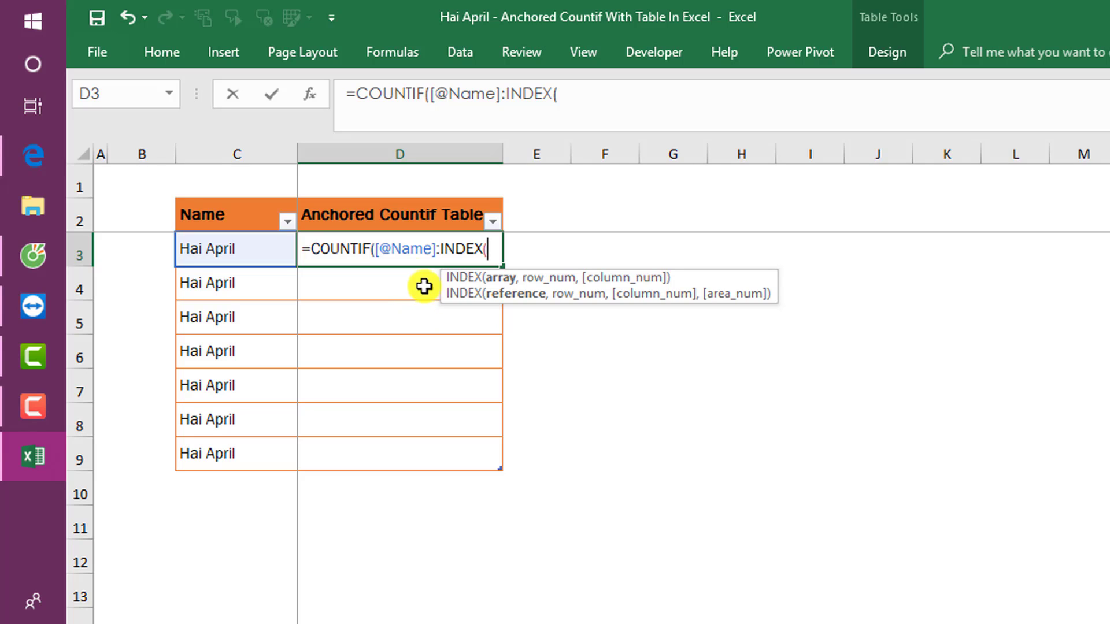
{"action": "left_click", "coordinate": [261, 251]}
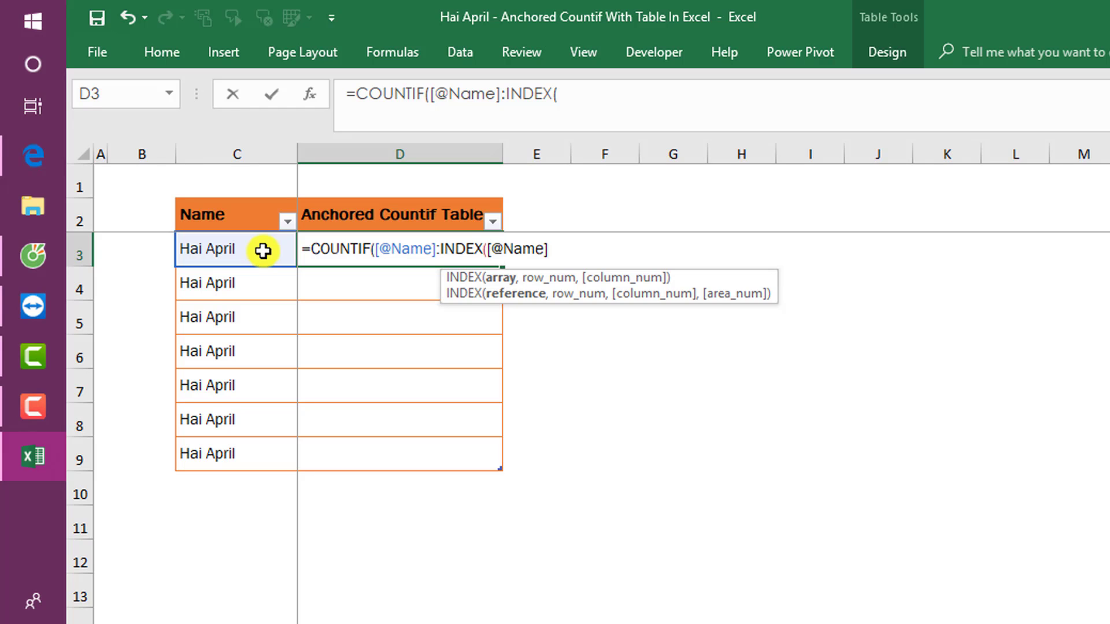
{"action": "left_click_drag", "start_coordinate": [261, 253], "coordinate": [228, 453]}
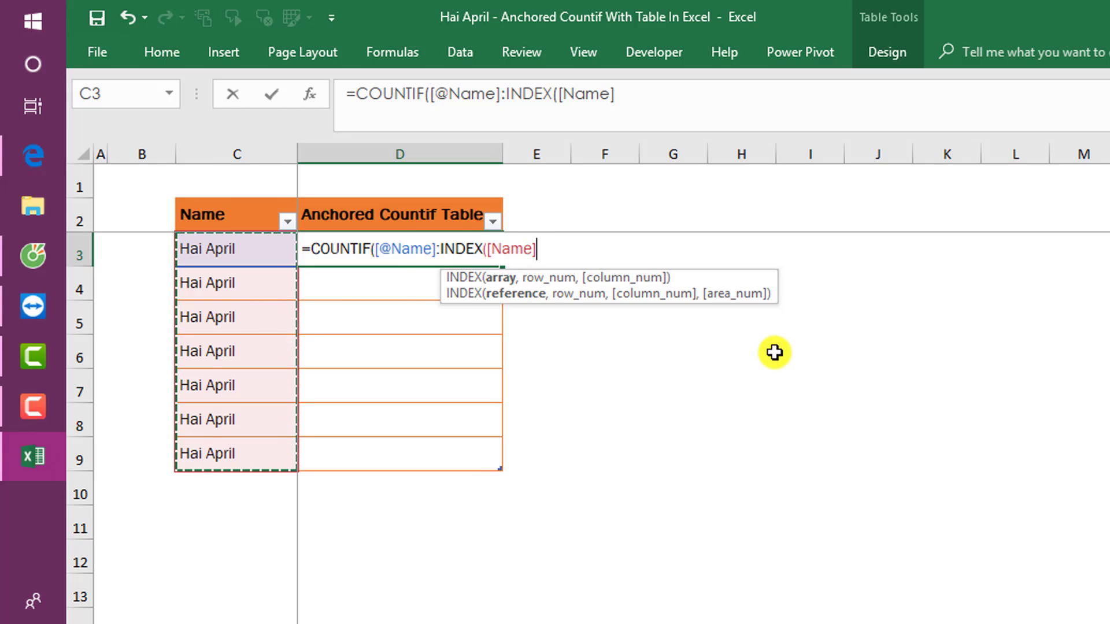
{"action": "type", "text": ","}
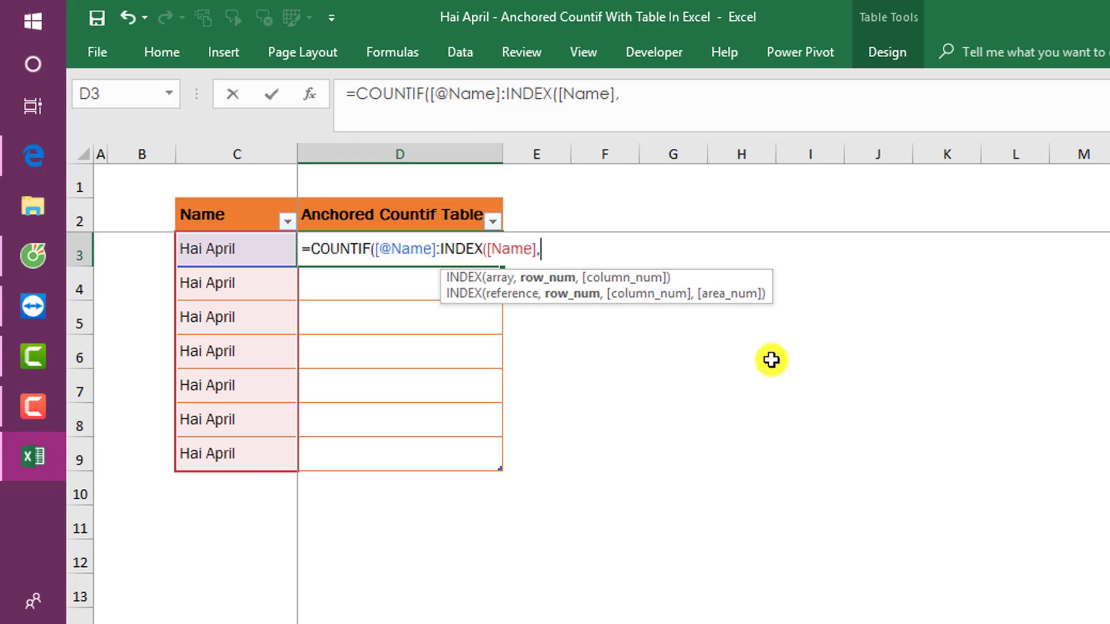
{"action": "type", "text": "1"}
{"action": "type", "text": ")"}
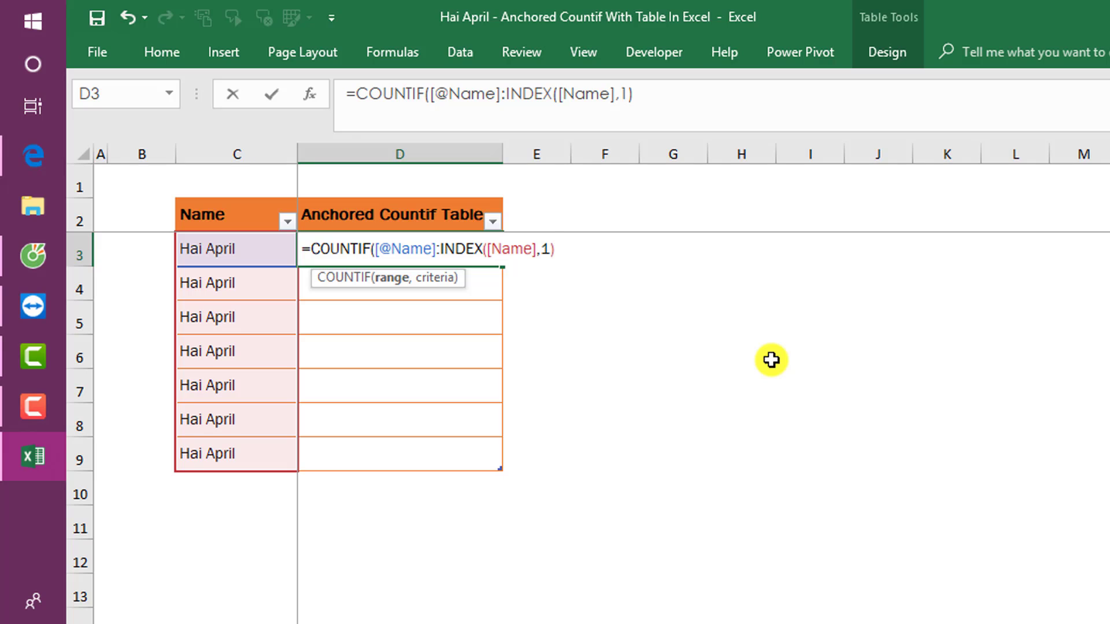
{"action": "type", "text": ","}
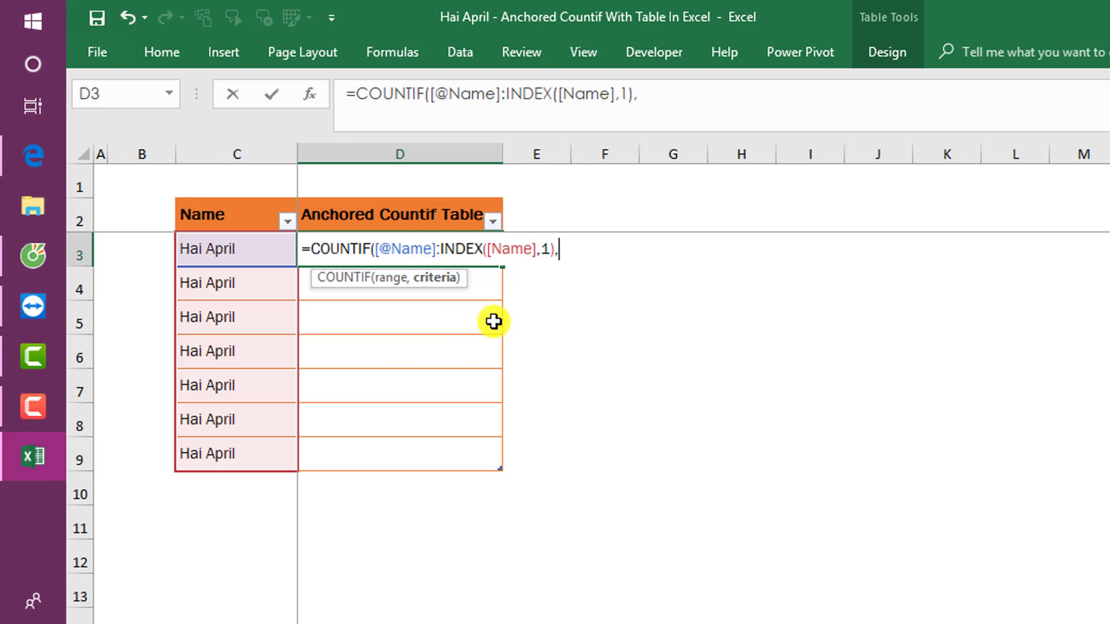
{"action": "left_click", "coordinate": [266, 253]}
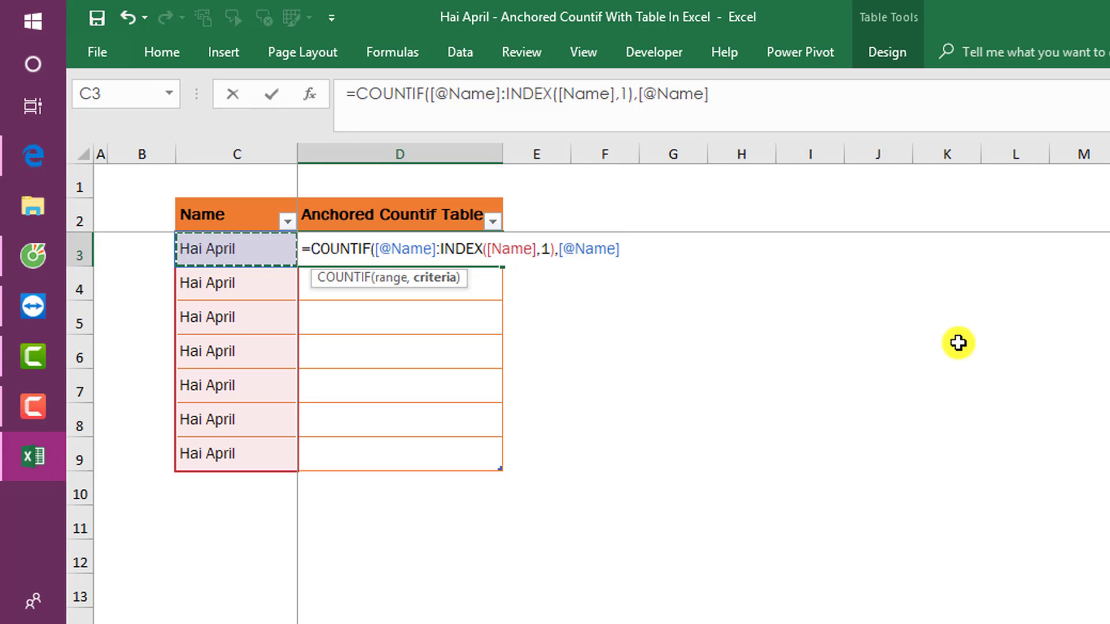
{"action": "type", "text": ")"}
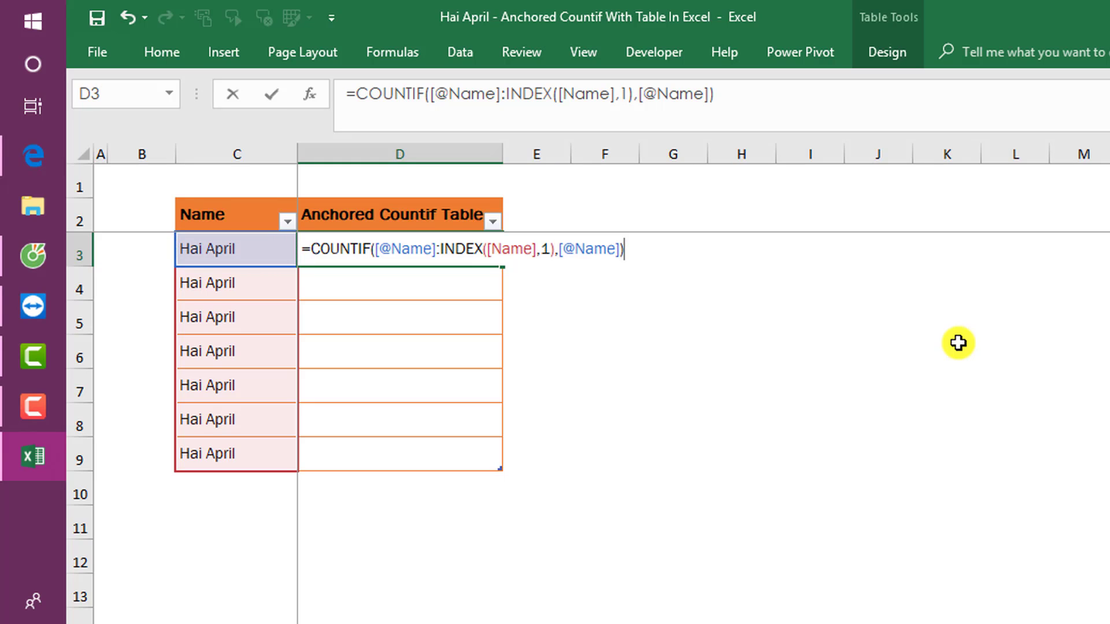
{"action": "key", "text": "Return"}
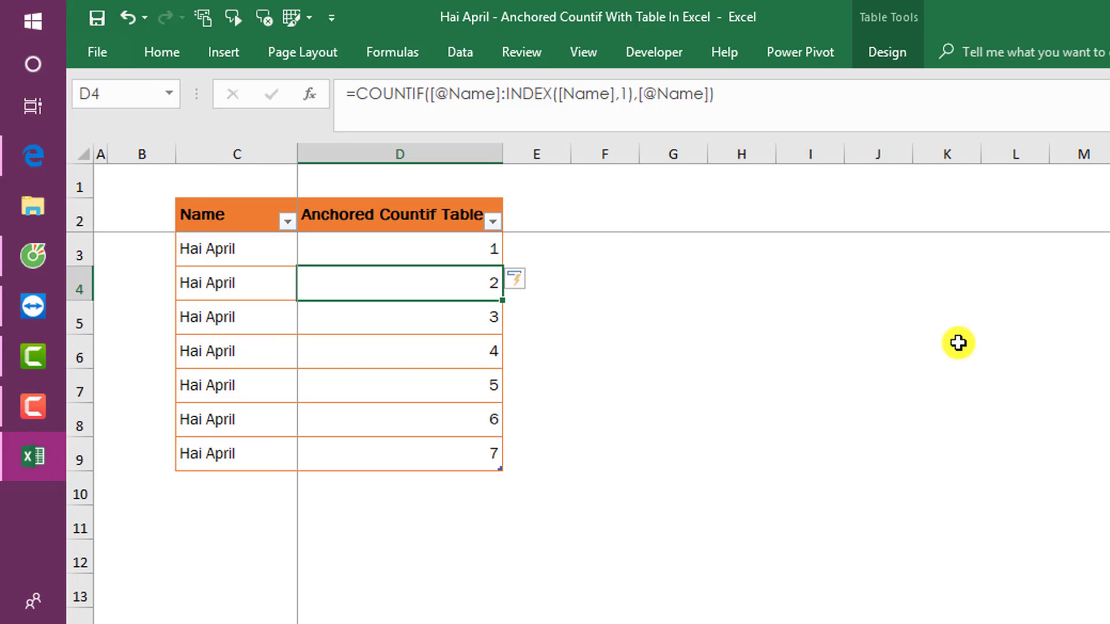
{"action": "key", "text": "ctrl+shift+Down"}
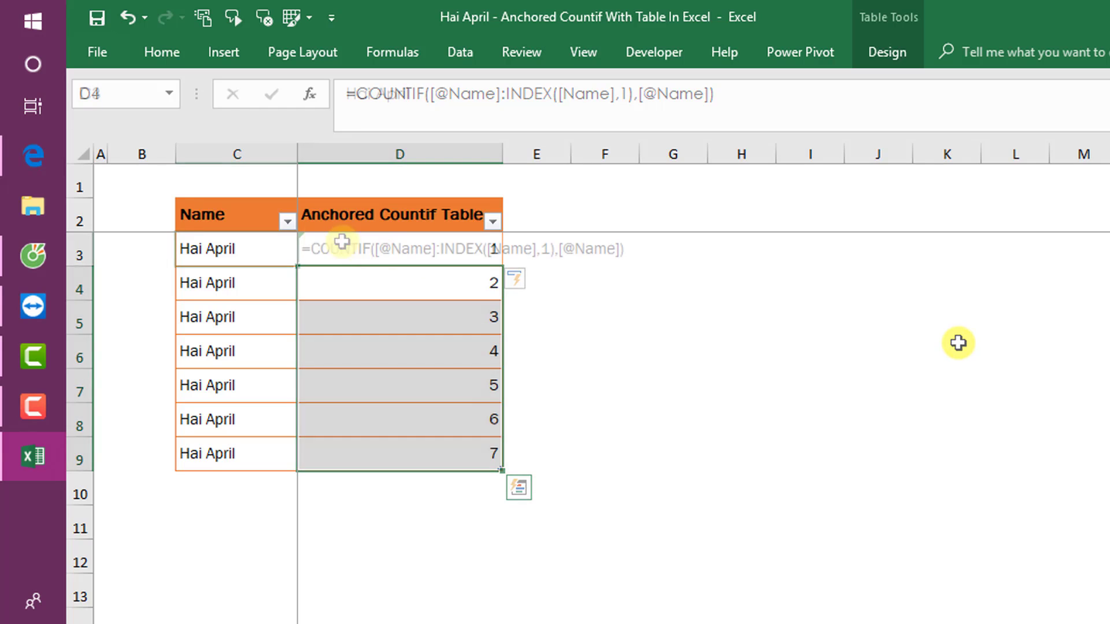
{"action": "left_click", "coordinate": [313, 248]}
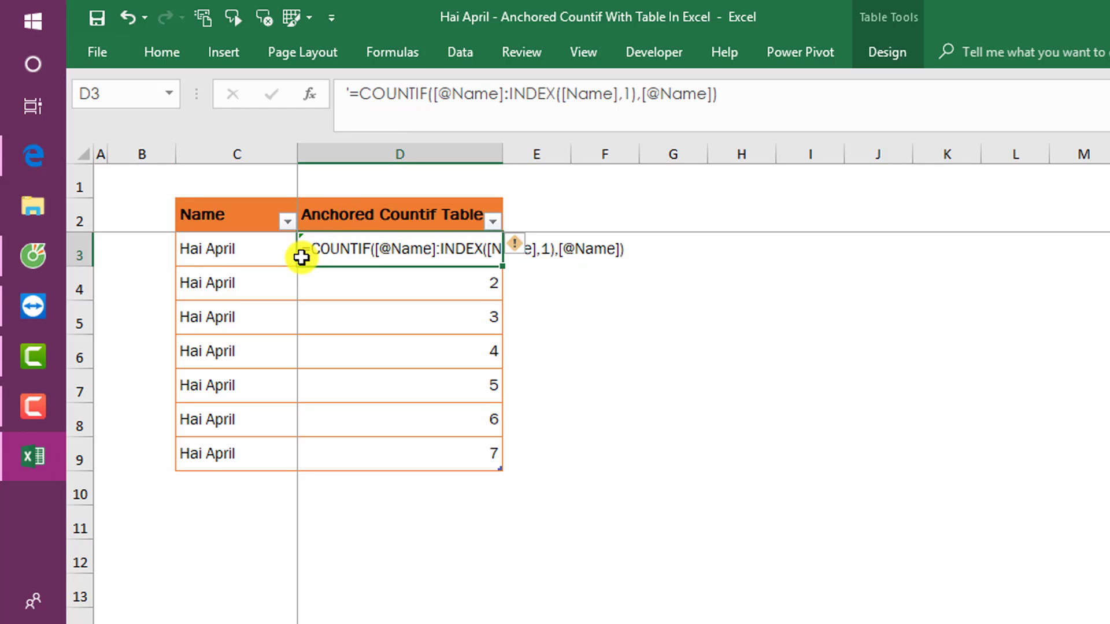
{"action": "double_click", "coordinate": [313, 247]}
{"action": "key", "text": "BackSpace"}
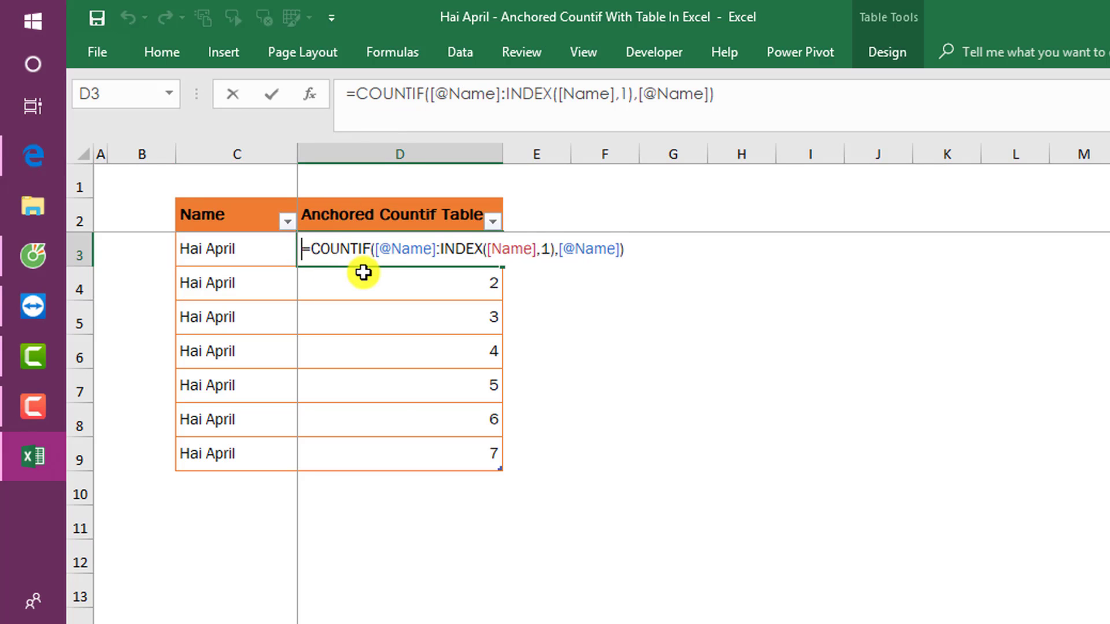
{"action": "key", "text": "Return"}
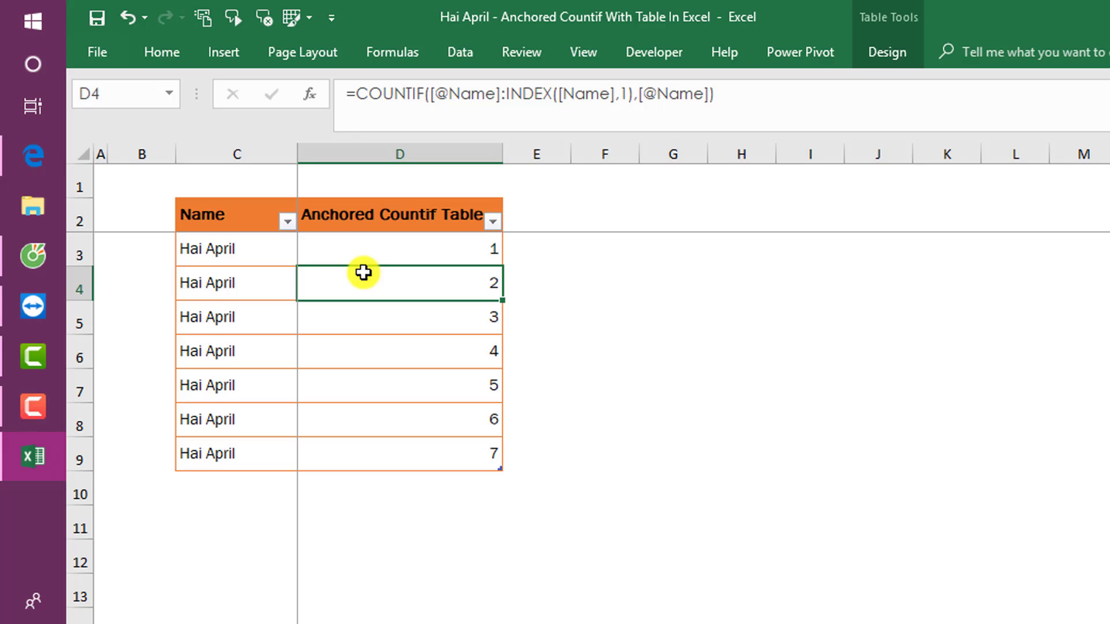